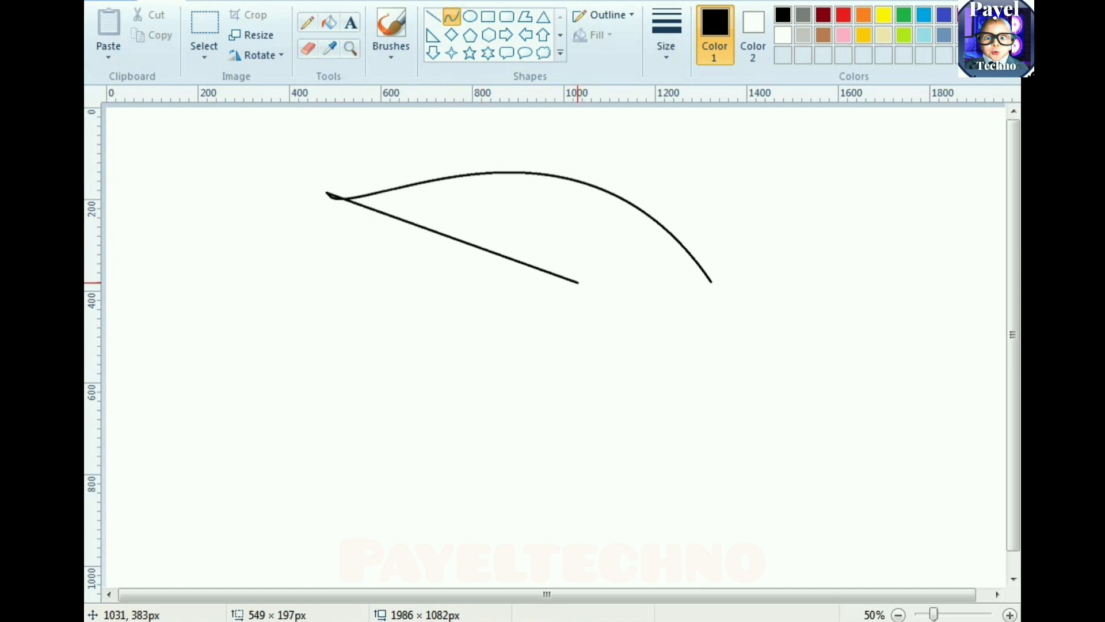
- Bend the line from the outline's pointed wrist end into an S-shaped lower edge about 453 × 171 px
drag(331, 214, 362, 269)
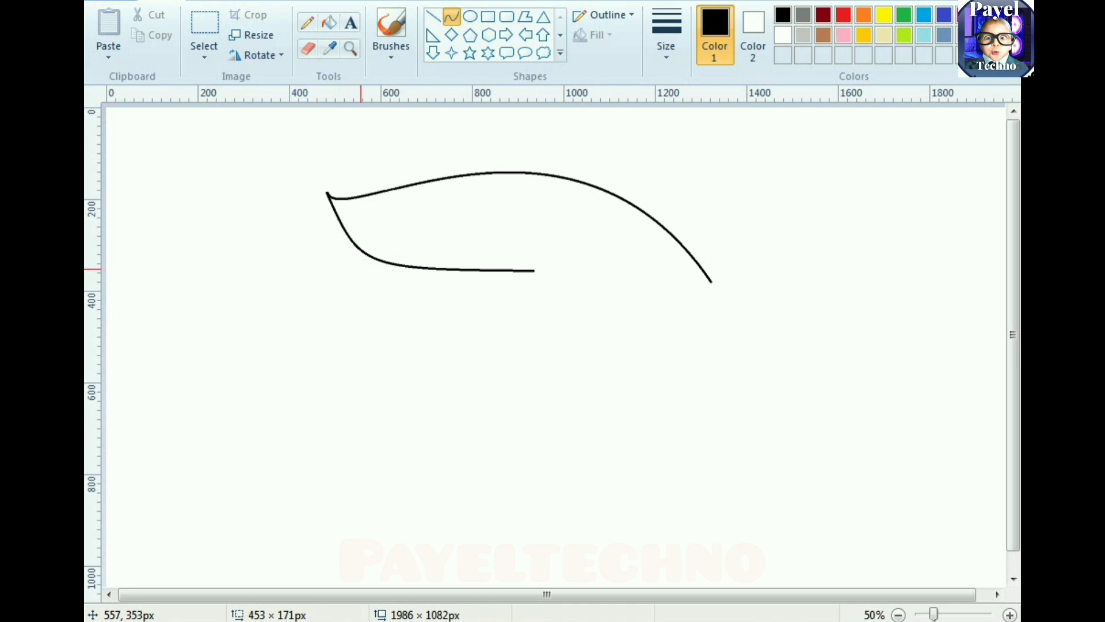
drag(469, 266, 475, 233)
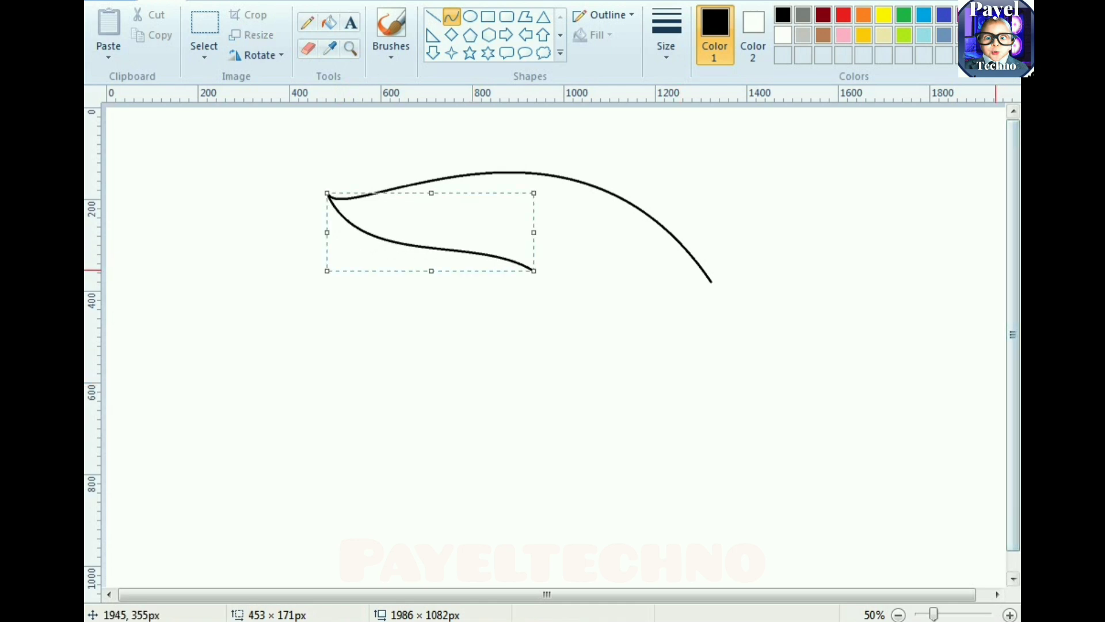
click(352, 170)
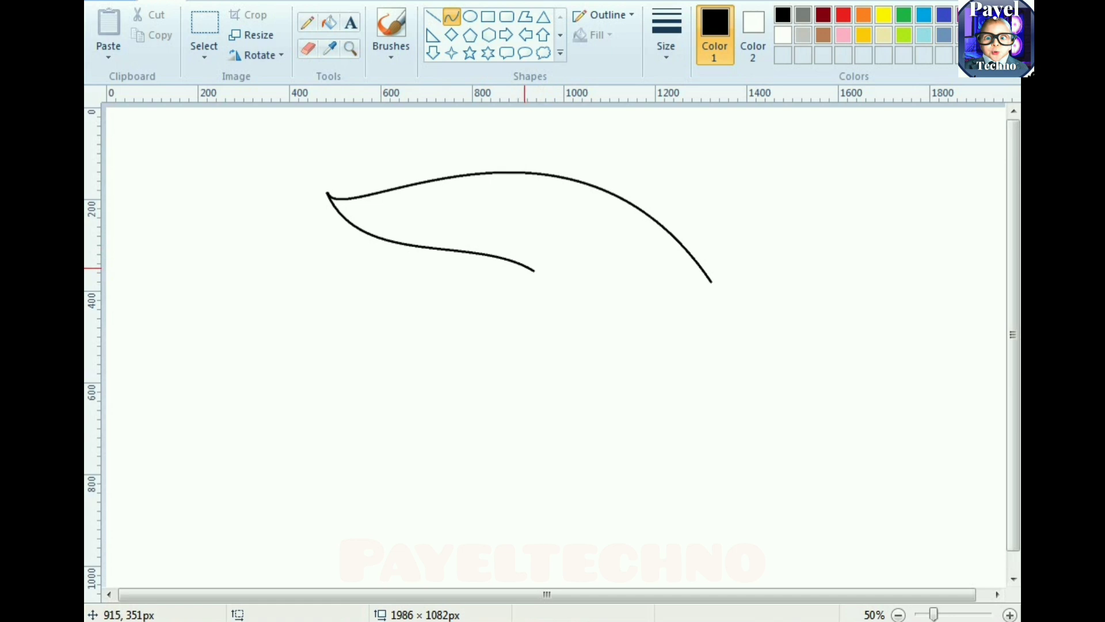
- Draw the thumb with a hooked curve about 95 × 87 px at the lower edge's end, and add a short curve leading toward the palm
drag(534, 271, 508, 233)
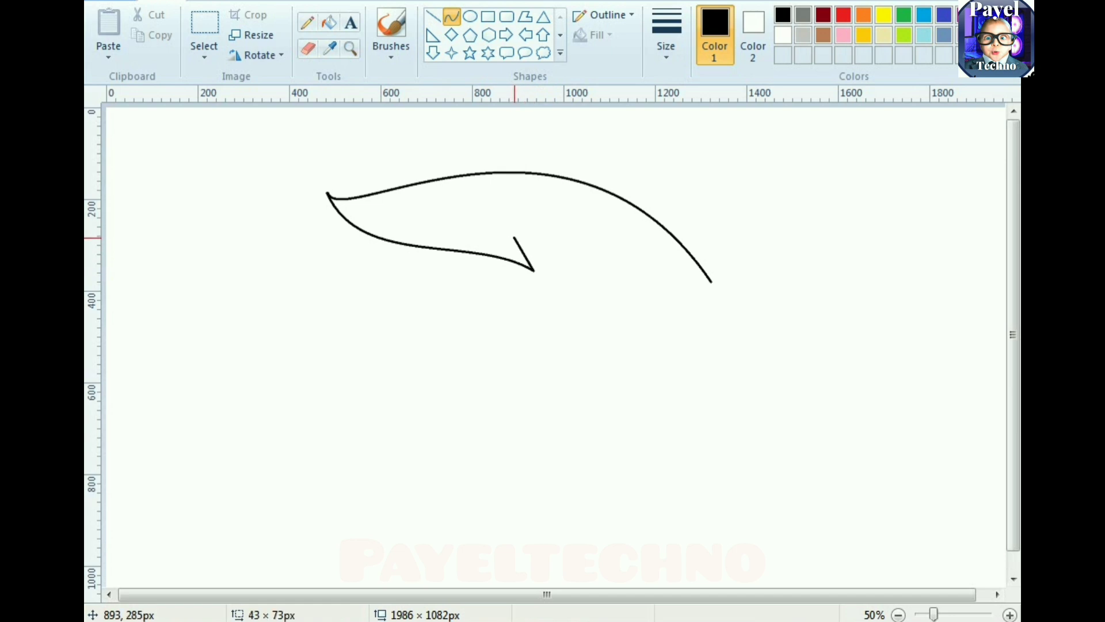
drag(540, 276, 552, 272)
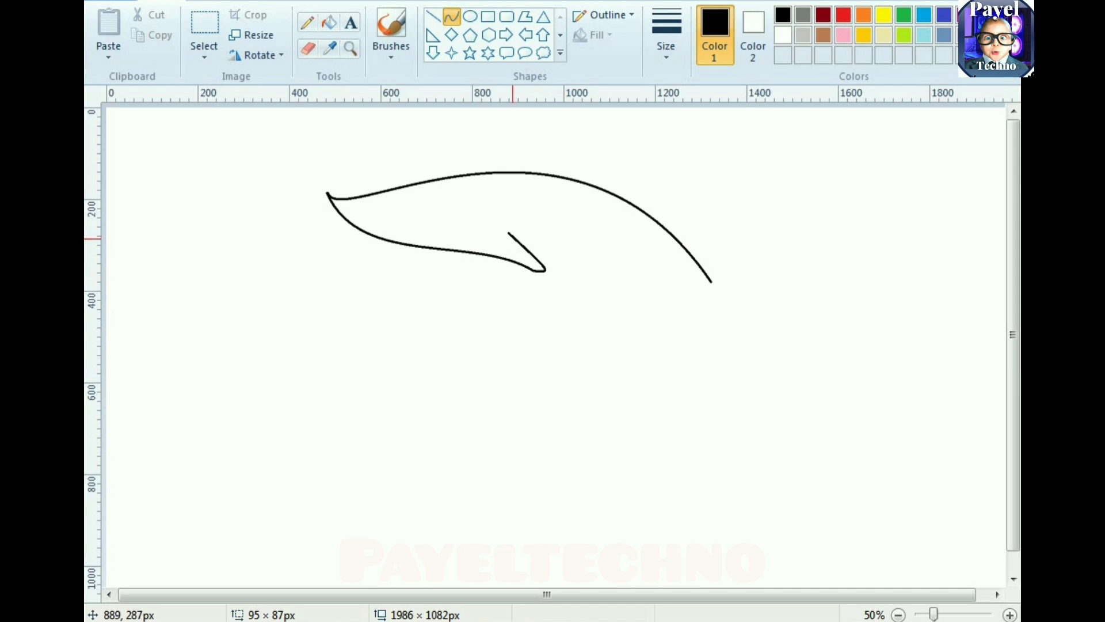
drag(513, 238, 510, 244)
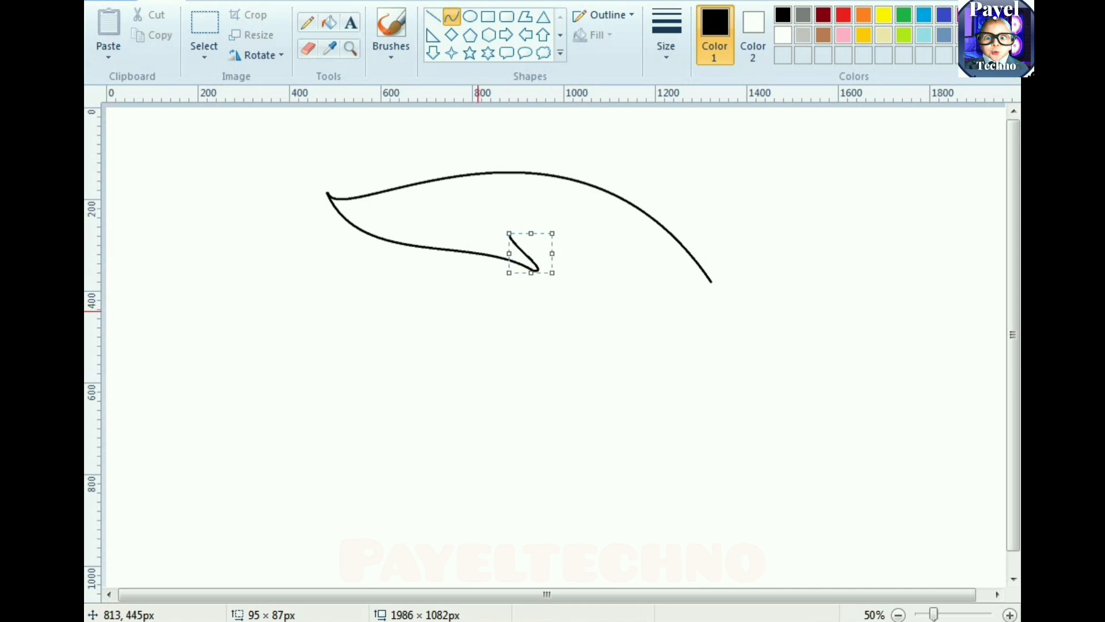
click(782, 165)
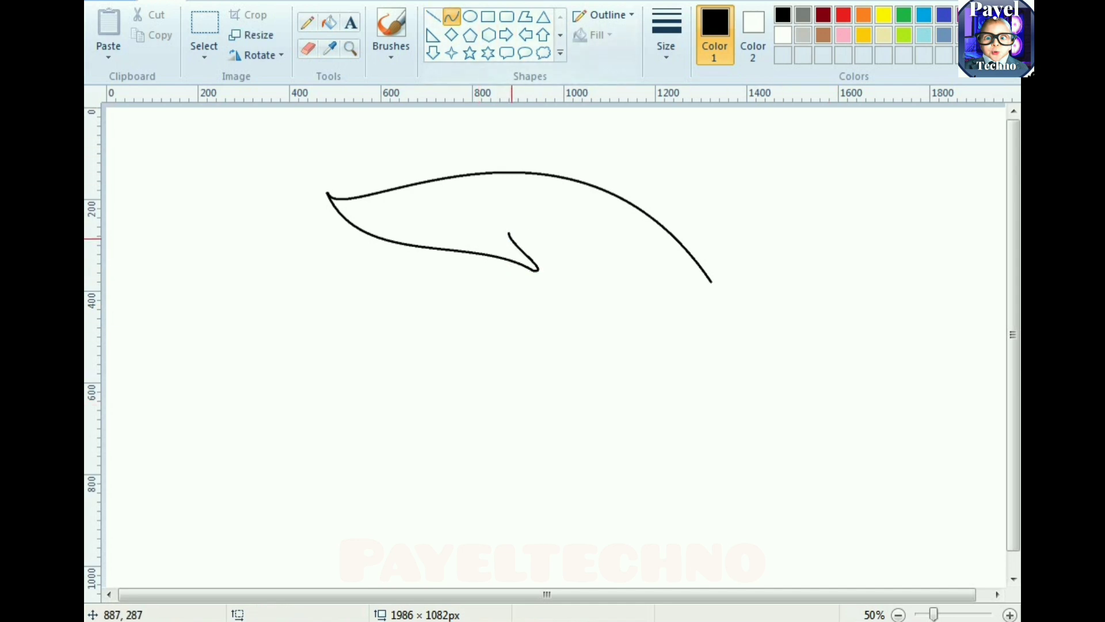
drag(509, 233, 547, 240)
click(672, 177)
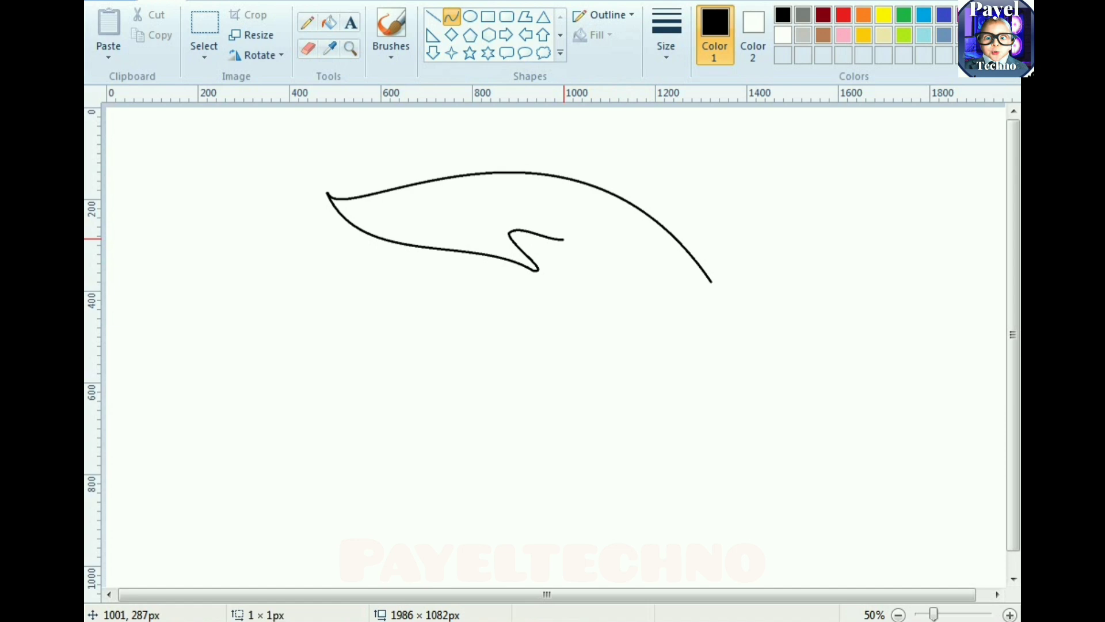
- Draw the palm's underside as two joined curves, about 163 × 77 px and 163 × 83 px, running down to the fingertip
drag(565, 241, 639, 274)
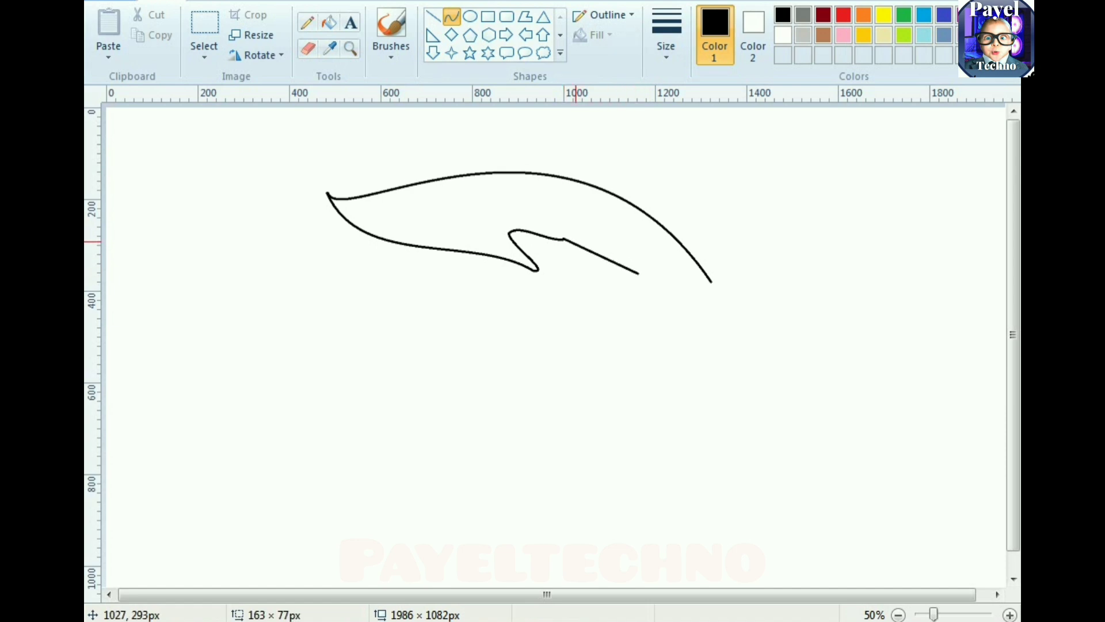
drag(576, 242, 713, 310)
click(826, 195)
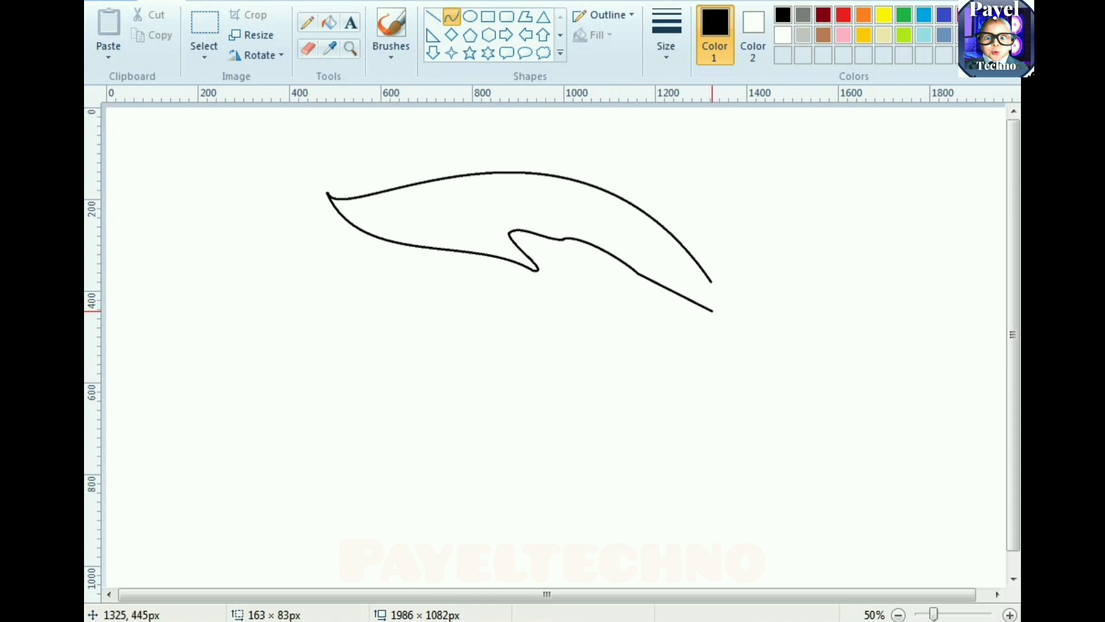
drag(660, 286, 701, 292)
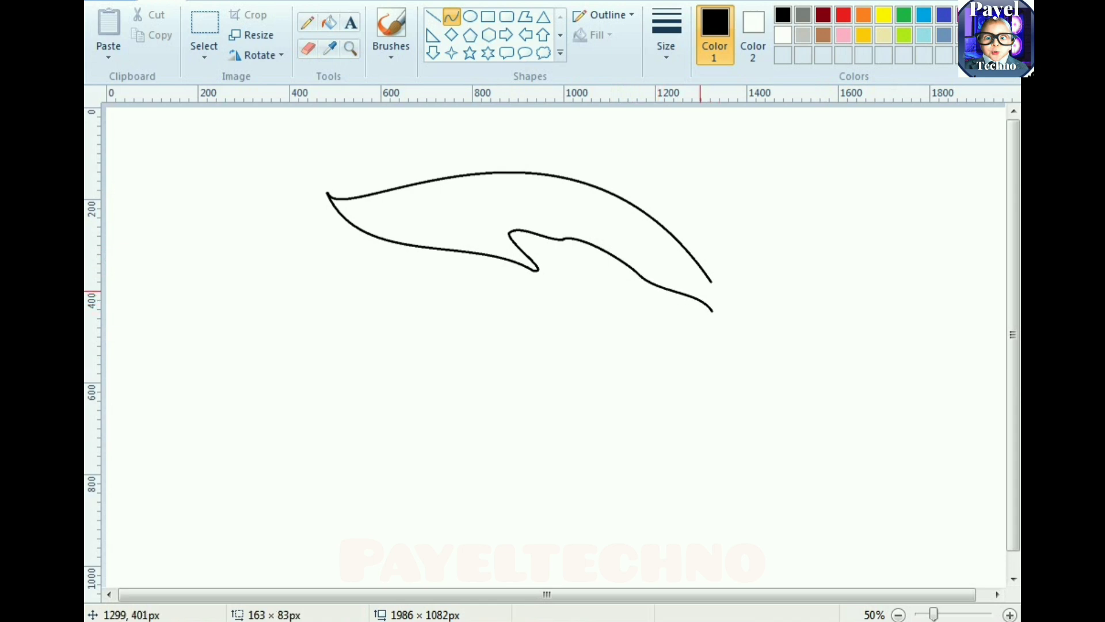
click(731, 352)
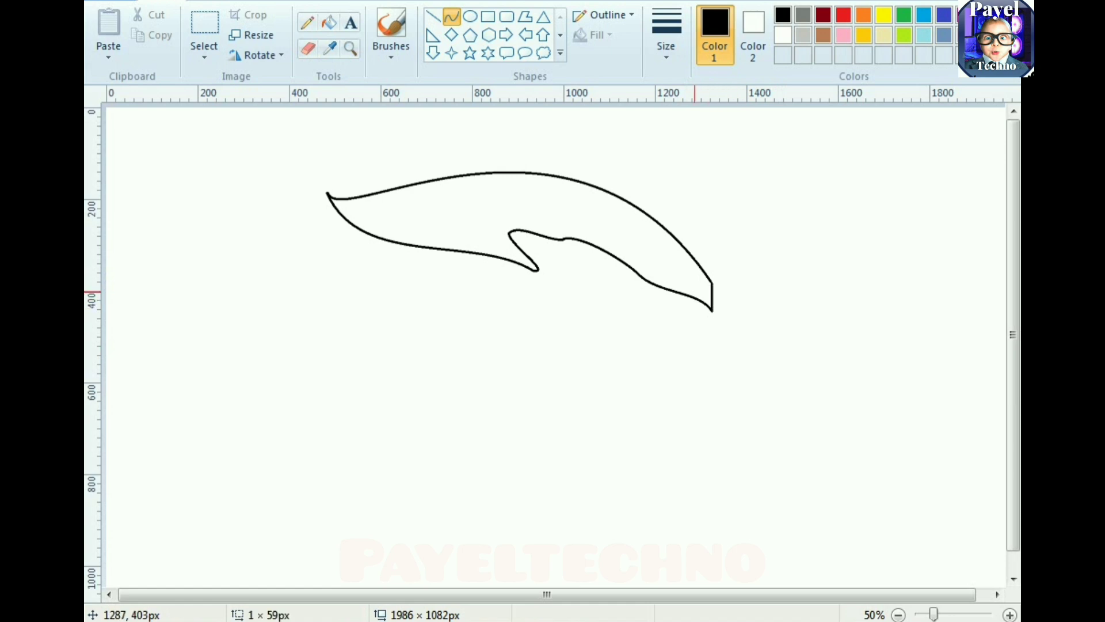
- Close the fingertip gap with an outward-bowed curve about 59 px tall and fill the hand outline with black
mouse_move(712, 292)
mouse_down()
mouse_move(709, 282)
mouse_move(724, 319)
mouse_move(724, 289)
mouse_up()
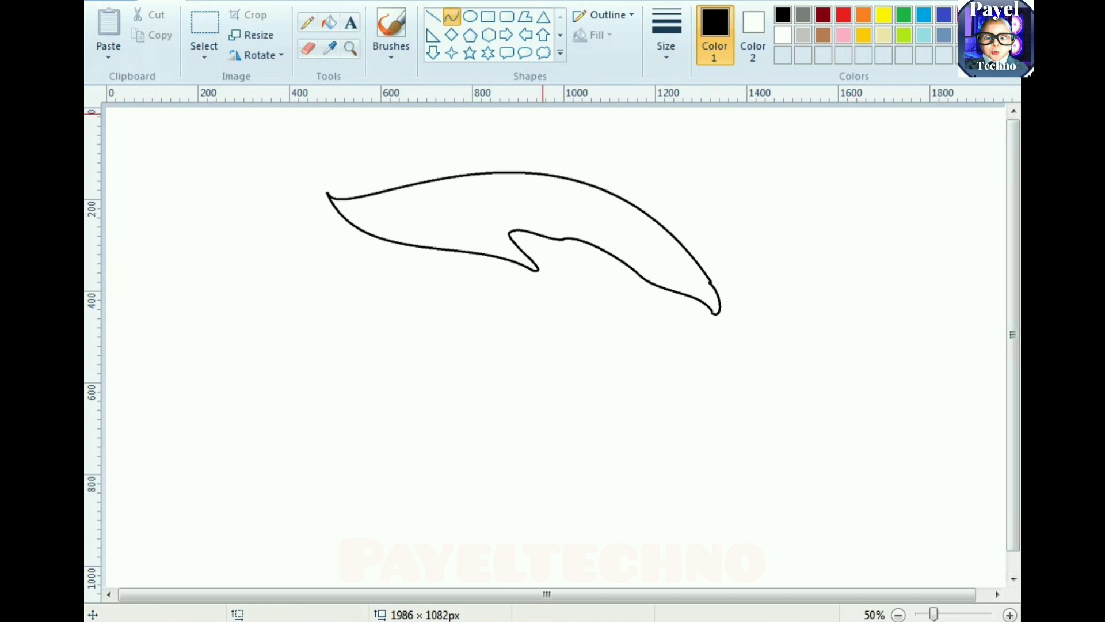
click(329, 23)
click(455, 196)
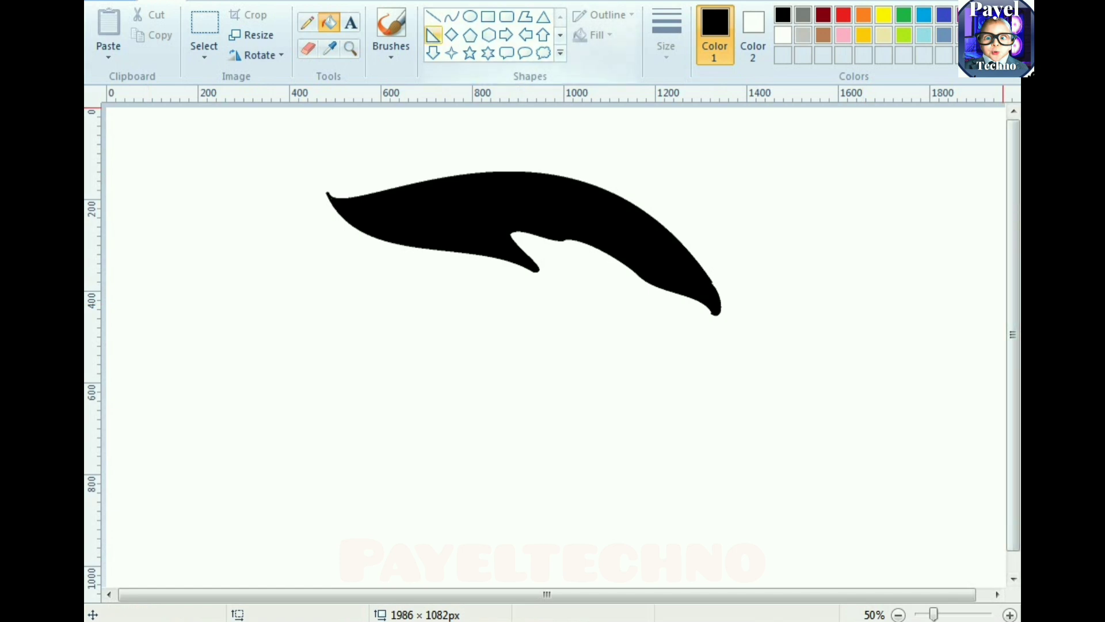
- Draw a narrow, curved, closed finger shape beneath the hand's fingertip end, with an upper curve about 177 × 103 px, and fill it with black
click(452, 17)
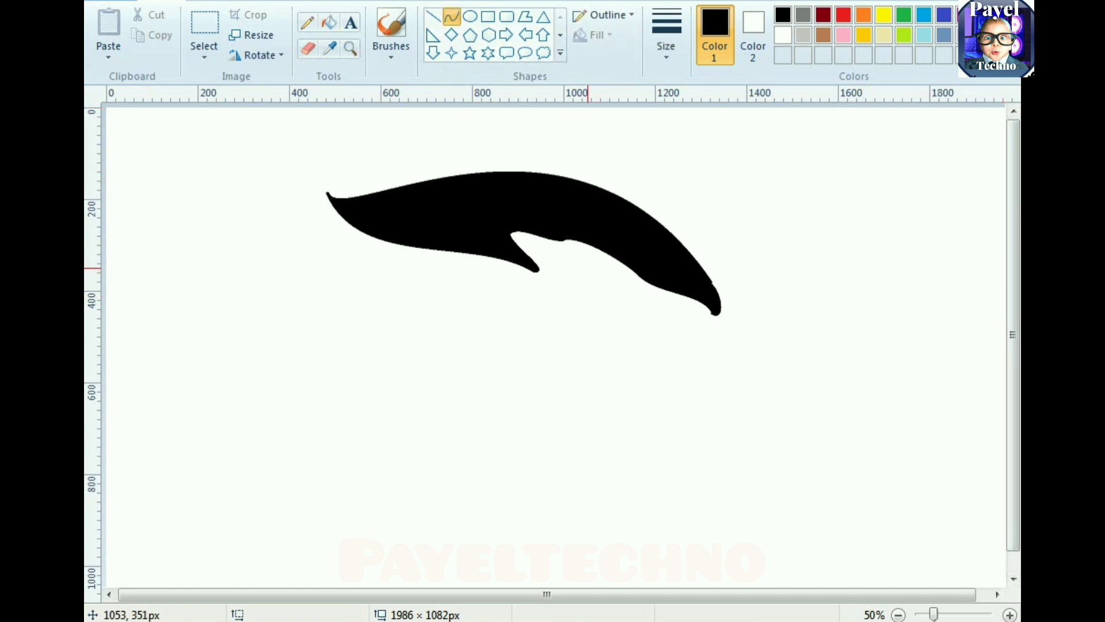
drag(589, 266, 649, 300)
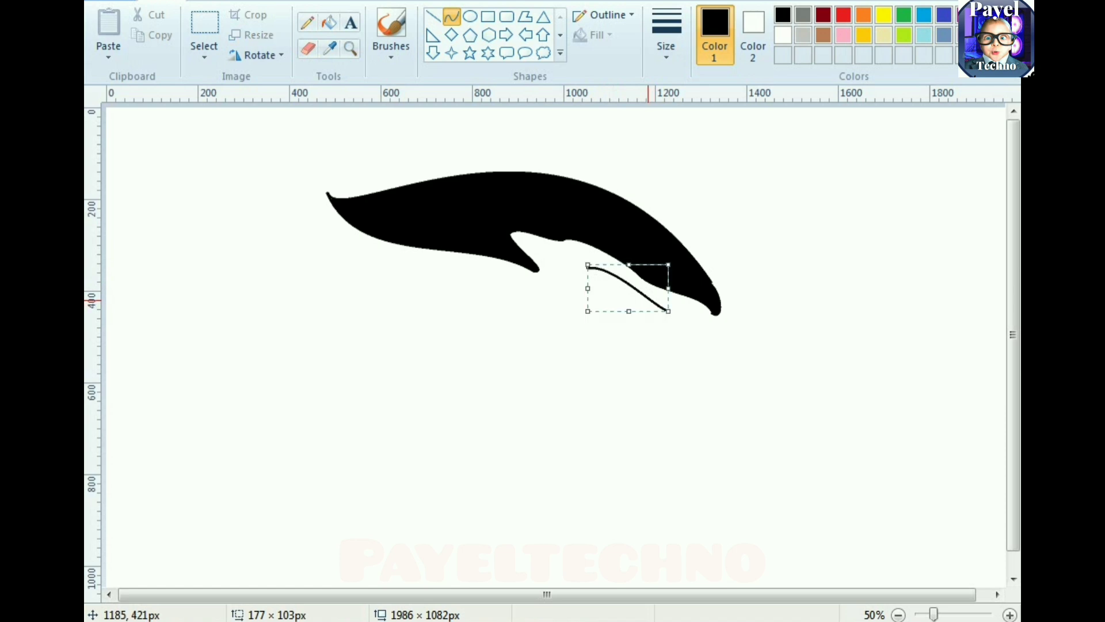
click(758, 226)
mouse_move(586, 269)
mouse_down()
mouse_move(615, 300)
mouse_move(580, 279)
mouse_move(605, 282)
mouse_move(663, 327)
mouse_move(626, 310)
mouse_move(687, 335)
mouse_up()
click(676, 328)
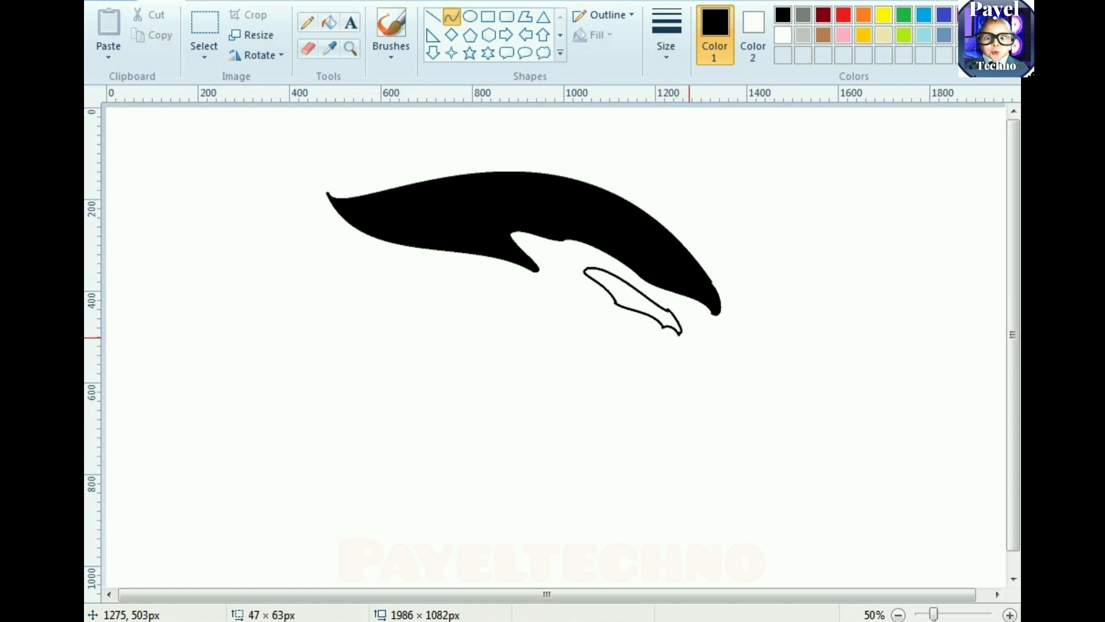
click(329, 23)
click(633, 299)
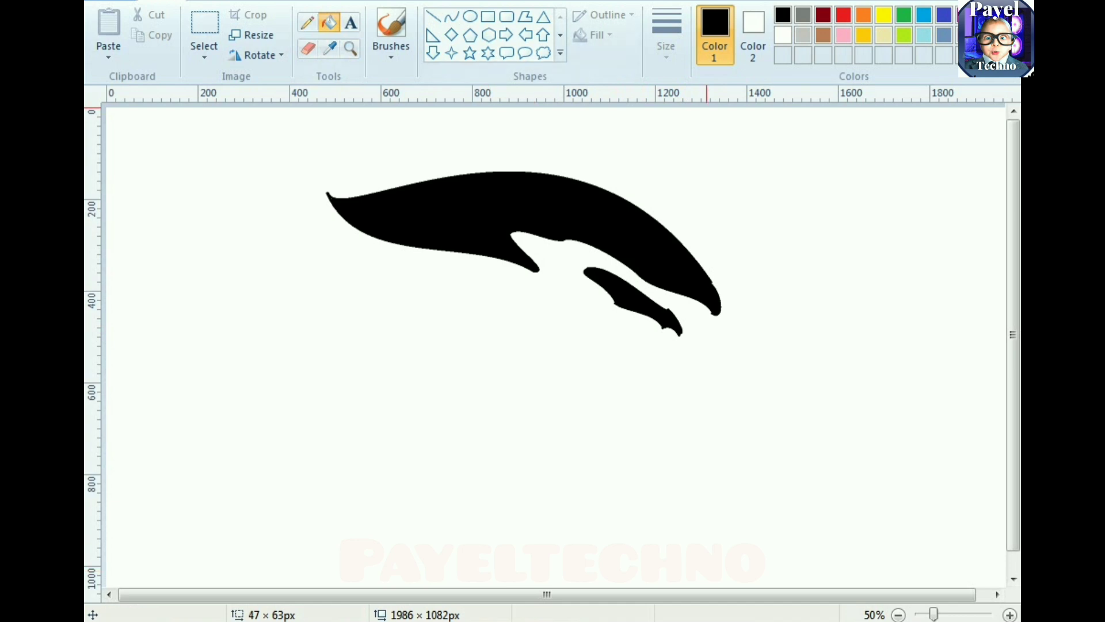
- Copy the hand and finger in a selection about 1241 × 503 px, paste the copy below the original and turn on transparent selection
click(204, 26)
drag(270, 131, 839, 362)
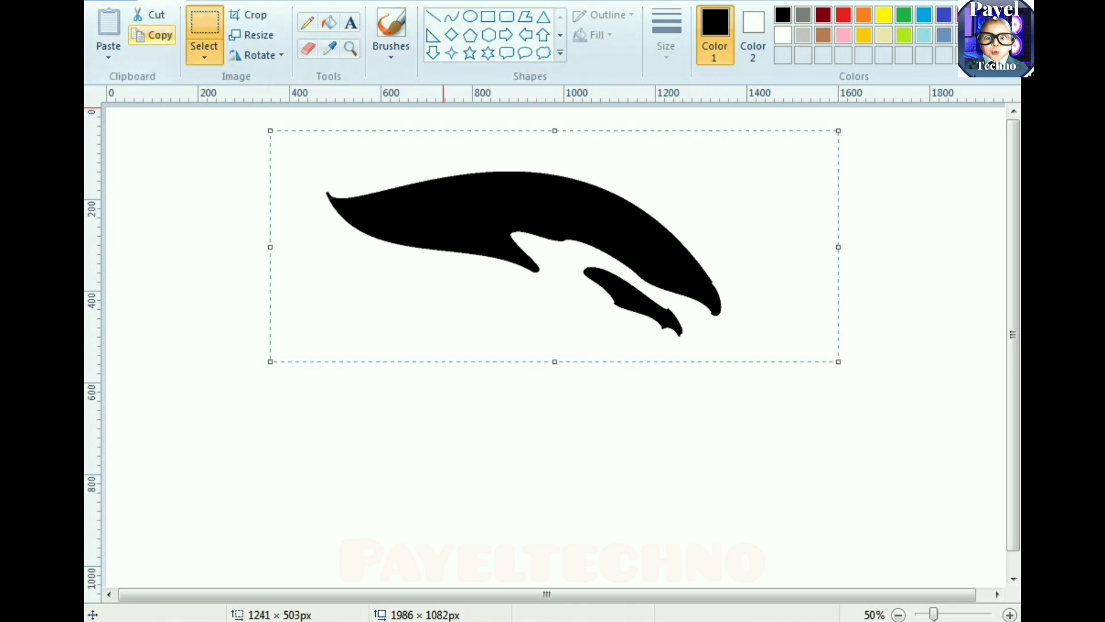
click(108, 23)
drag(346, 202, 479, 323)
click(205, 54)
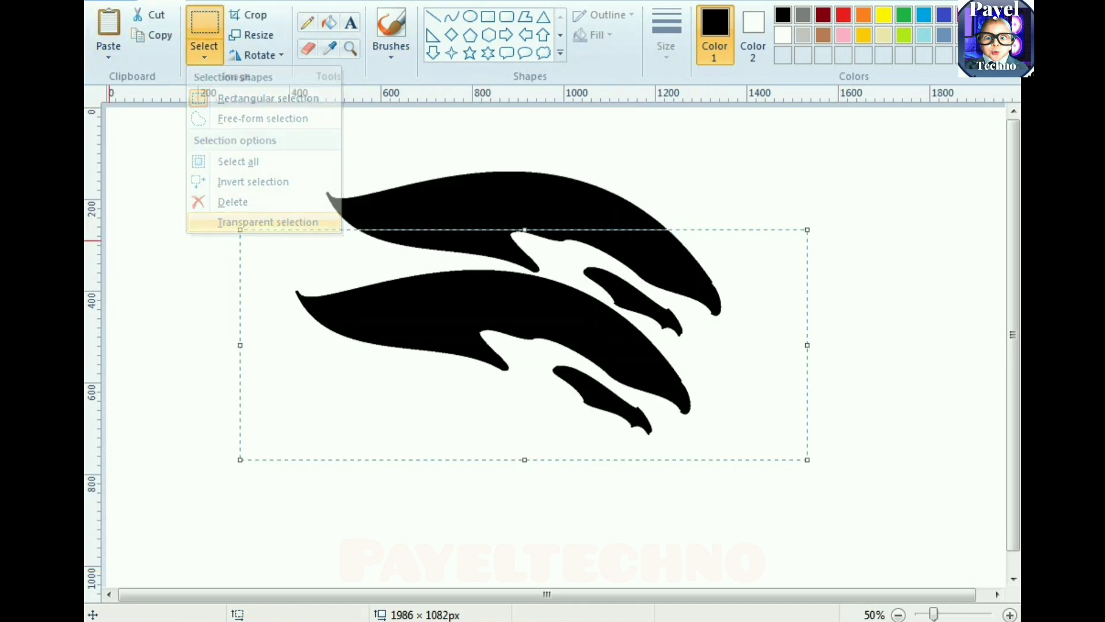
click(267, 222)
- Flip the pasted black hand horizontally and vertically, and move it clear beneath the original hand
click(256, 55)
click(290, 158)
click(257, 54)
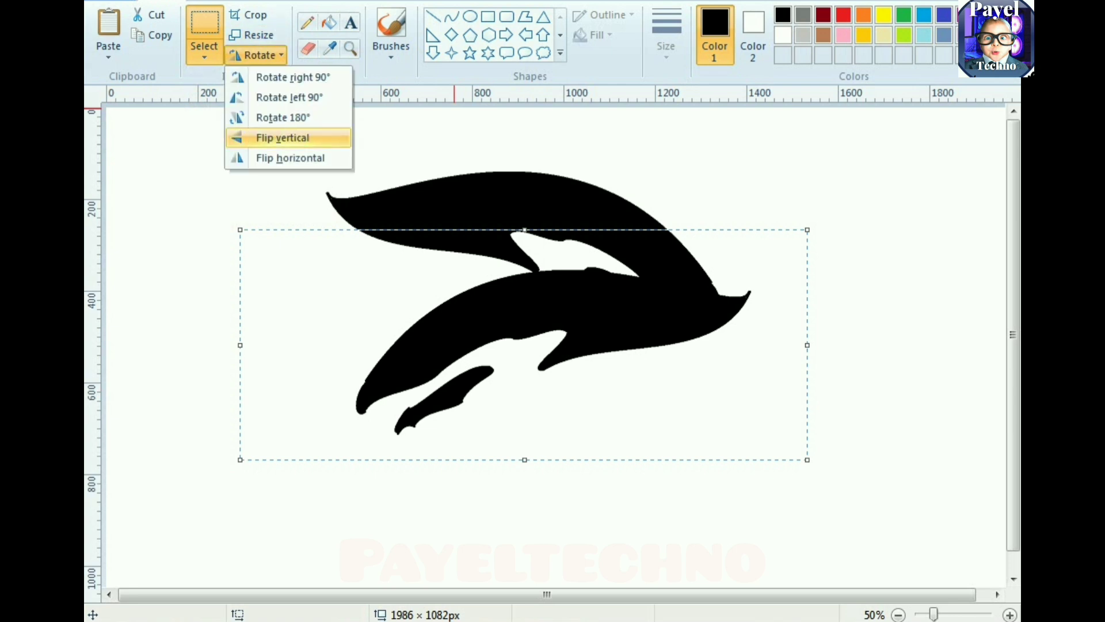
click(283, 138)
drag(495, 368, 484, 473)
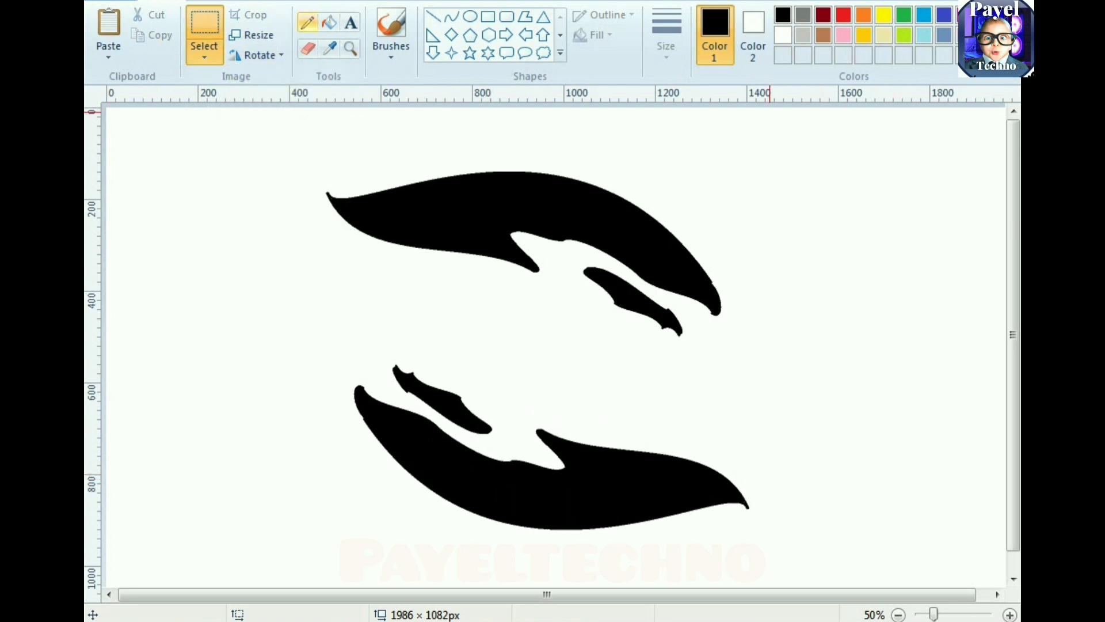
- Fill the upper hand with orange
click(329, 23)
click(864, 14)
click(518, 207)
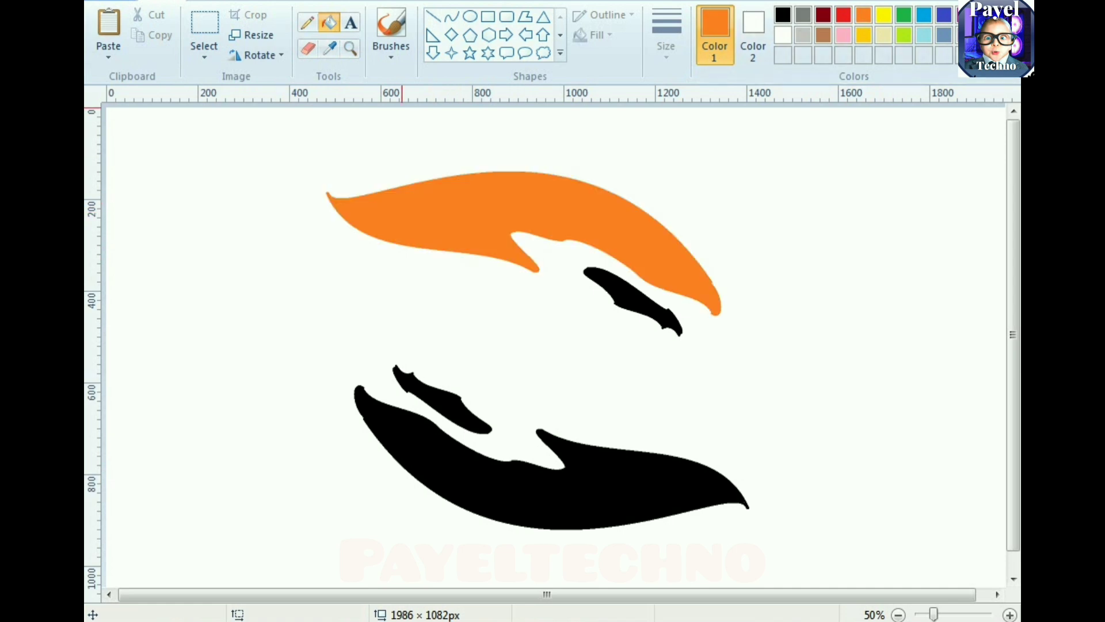
- Delete the black lower hand and its finger using a free-form selection around them
click(205, 26)
drag(293, 320, 733, 567)
click(775, 553)
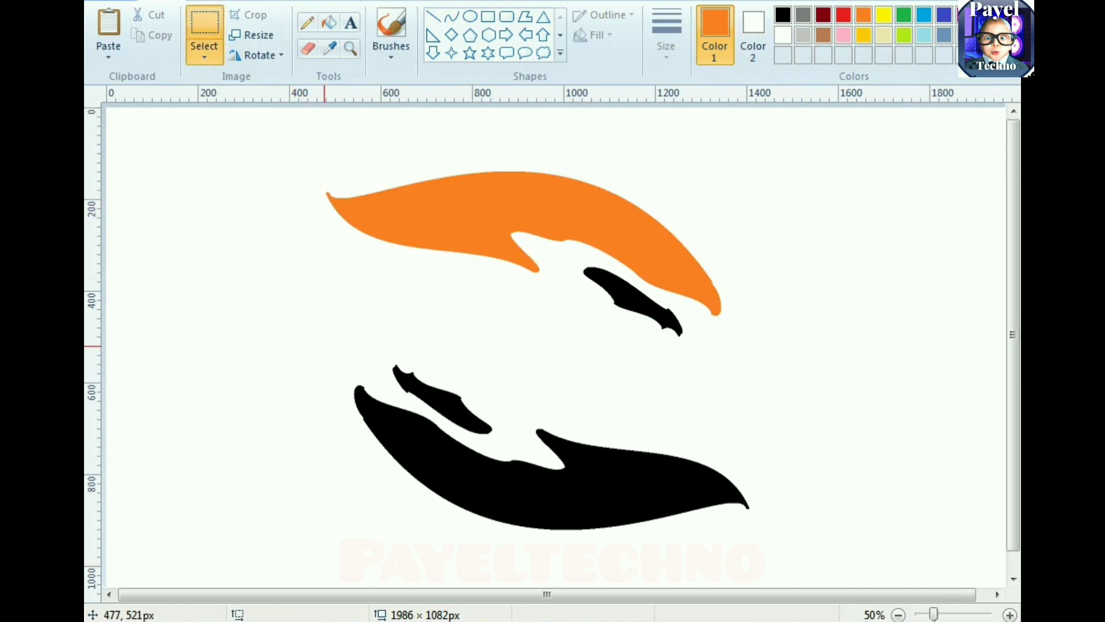
click(205, 56)
click(259, 115)
mouse_move(435, 333)
mouse_down()
mouse_move(410, 568)
mouse_move(743, 436)
mouse_move(435, 334)
mouse_up()
key(Delete)
- Fill the small black finger beneath the orange hand with orange
click(329, 23)
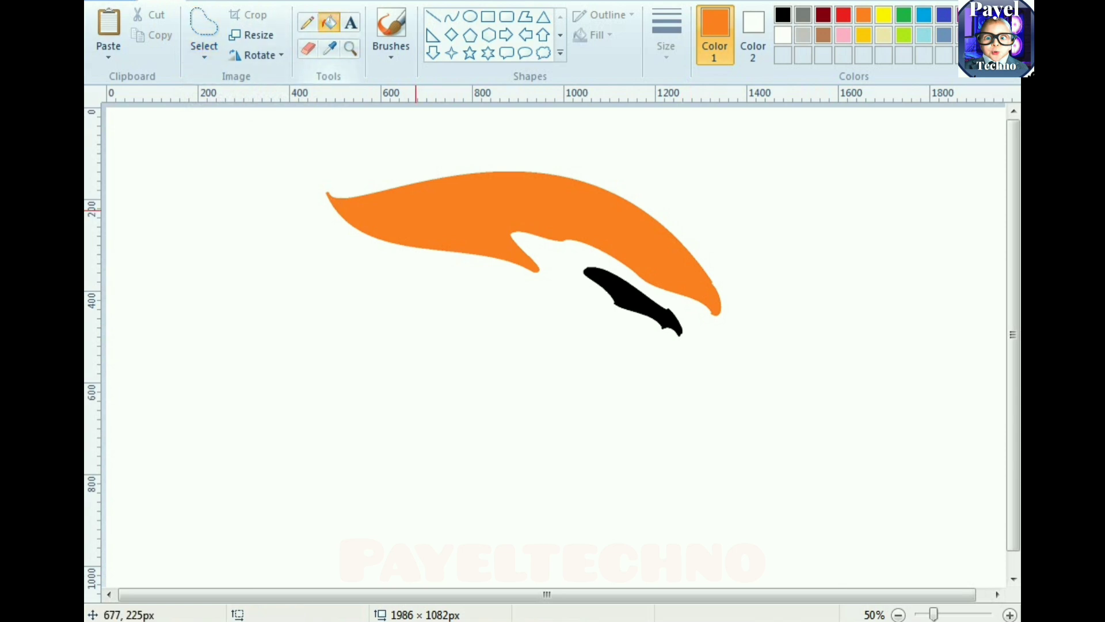
click(611, 297)
- Copy the whole orange hand with its finger using a rectangular selection, and place the pasted copy below the original
click(204, 26)
click(205, 57)
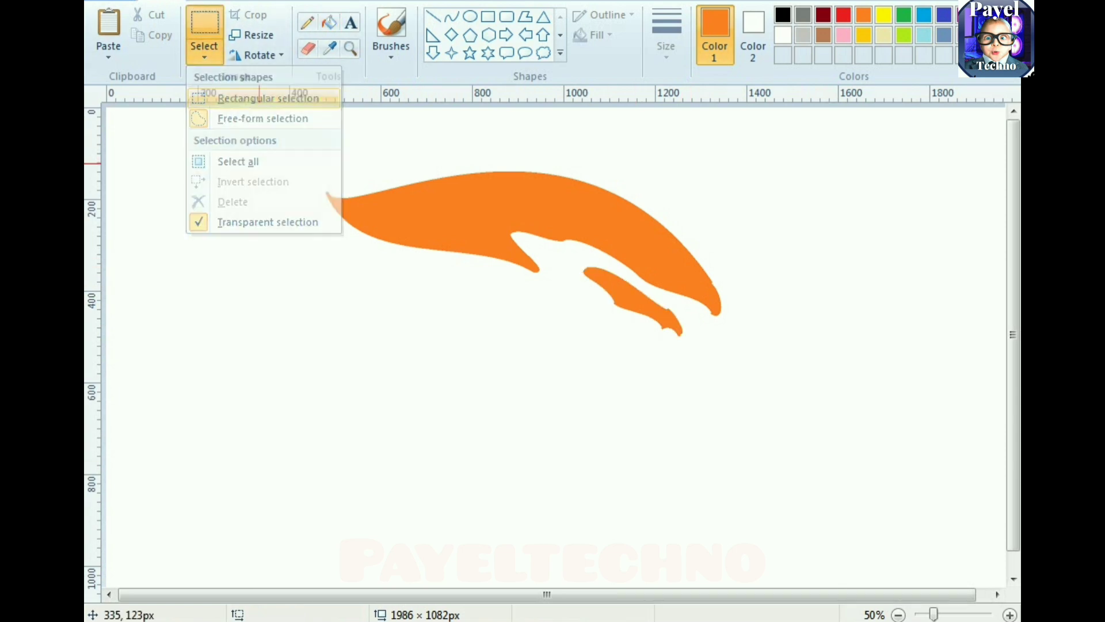
click(240, 98)
mouse_move(242, 125)
mouse_down()
mouse_move(752, 365)
mouse_move(795, 405)
mouse_up()
key(ctrl+c)
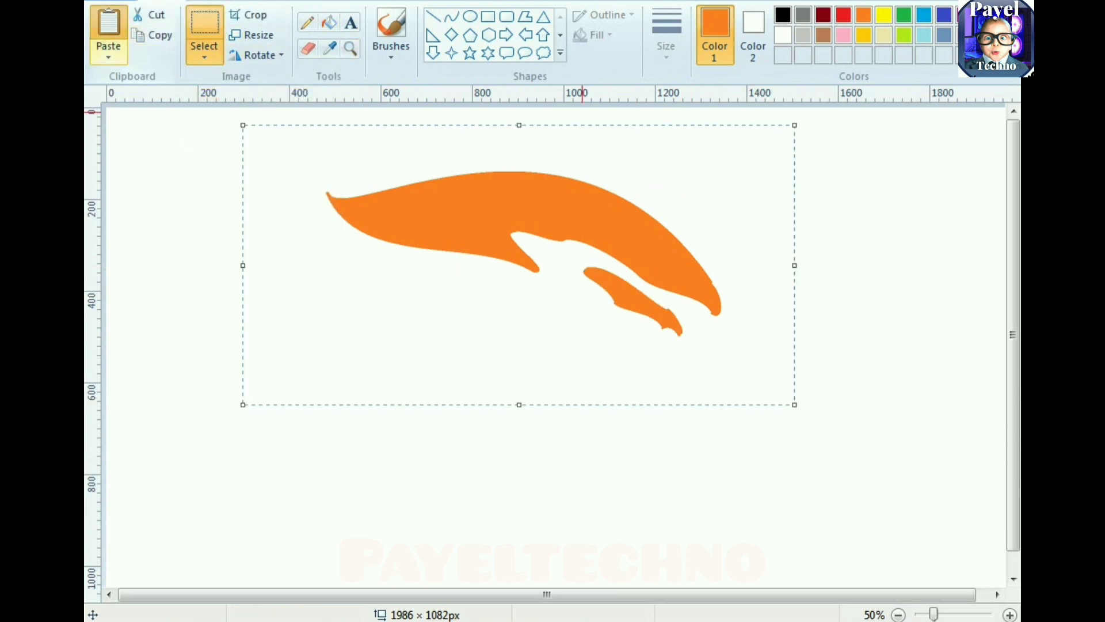
click(109, 26)
drag(345, 230, 410, 421)
- Flip the pasted orange hand horizontally and vertically, and align it directly beneath the upper hand
click(205, 56)
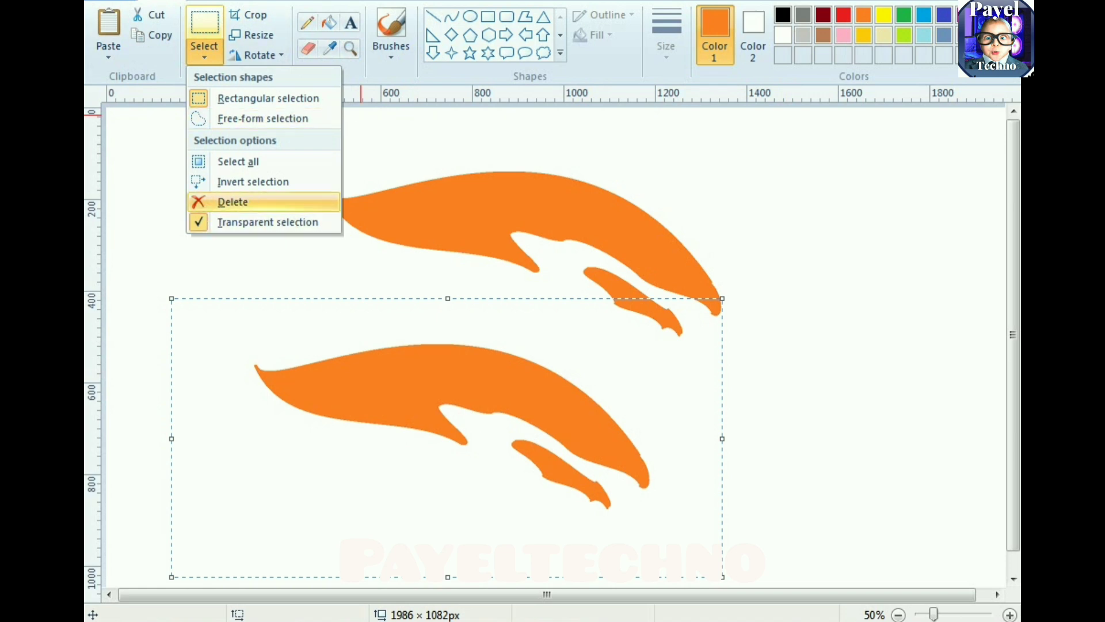
click(256, 54)
click(290, 158)
click(256, 54)
click(282, 138)
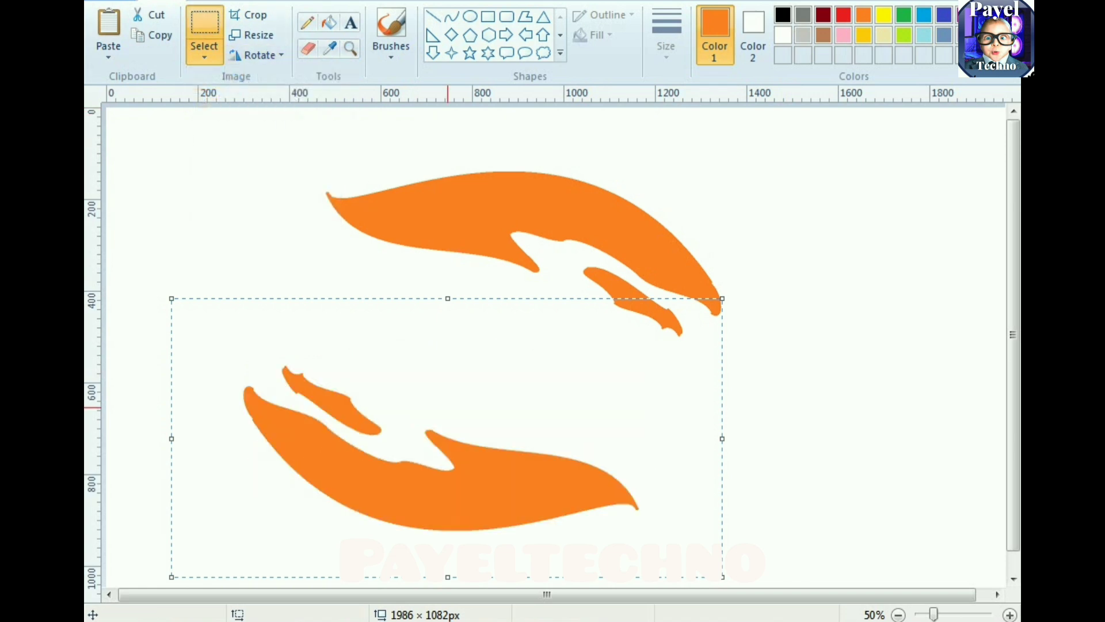
mouse_move(408, 440)
mouse_down()
mouse_move(489, 463)
mouse_move(485, 414)
mouse_up()
- Erase the thin spike at the wrist end of the upper orange hand
click(308, 48)
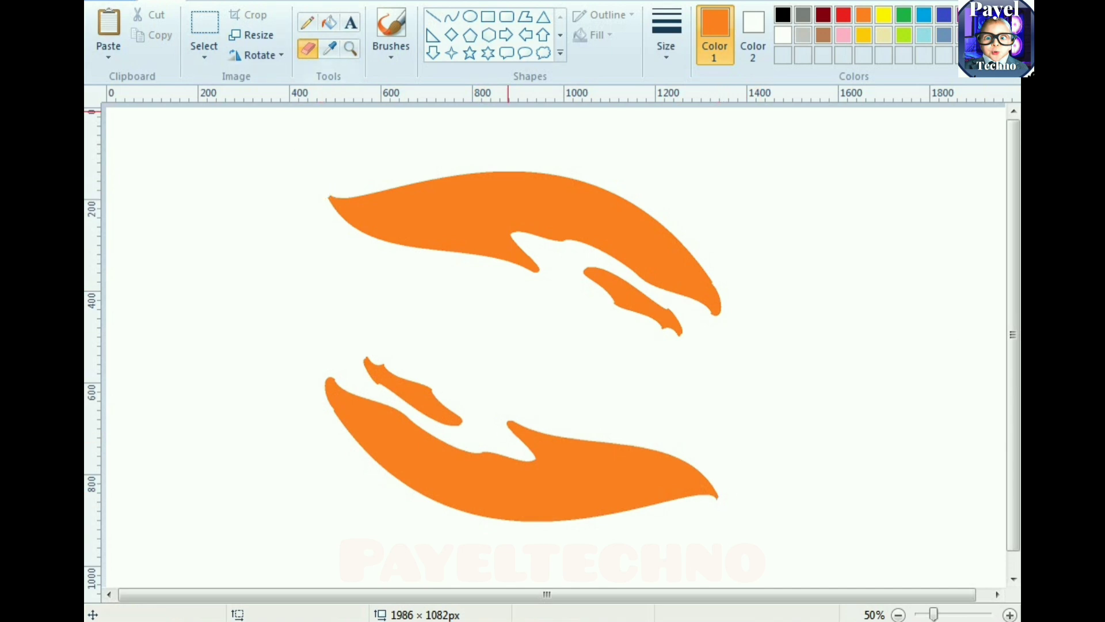
- Fill the lower hand and its small finger with green
click(329, 23)
click(904, 14)
click(543, 495)
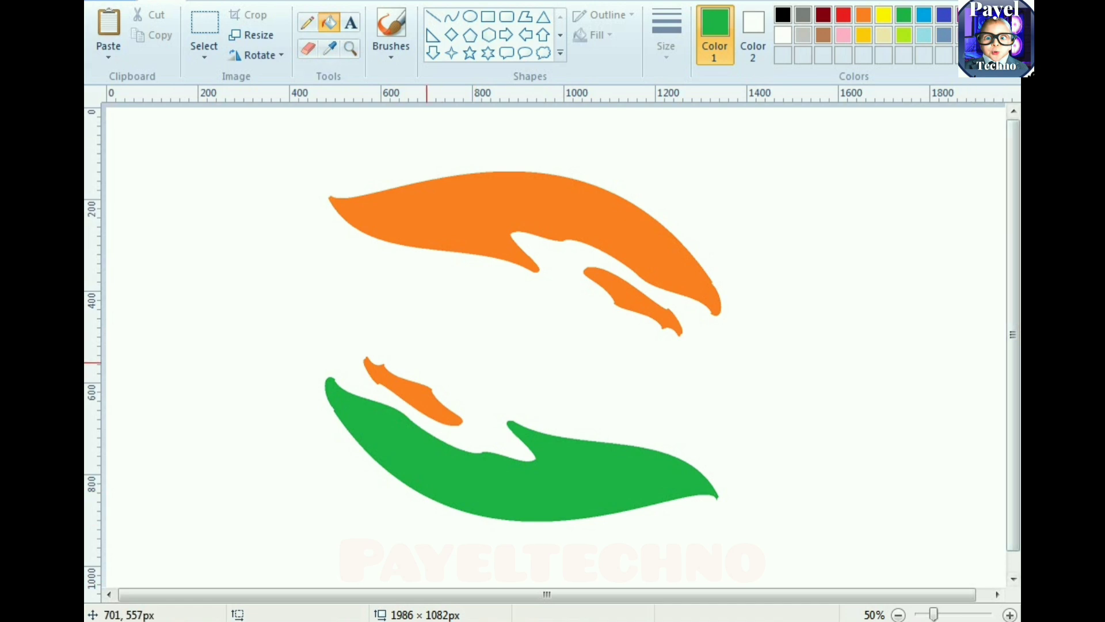
click(405, 390)
- Draw a black curve about 817 × 213 px along the length of the green hand, following its lower edge
click(452, 16)
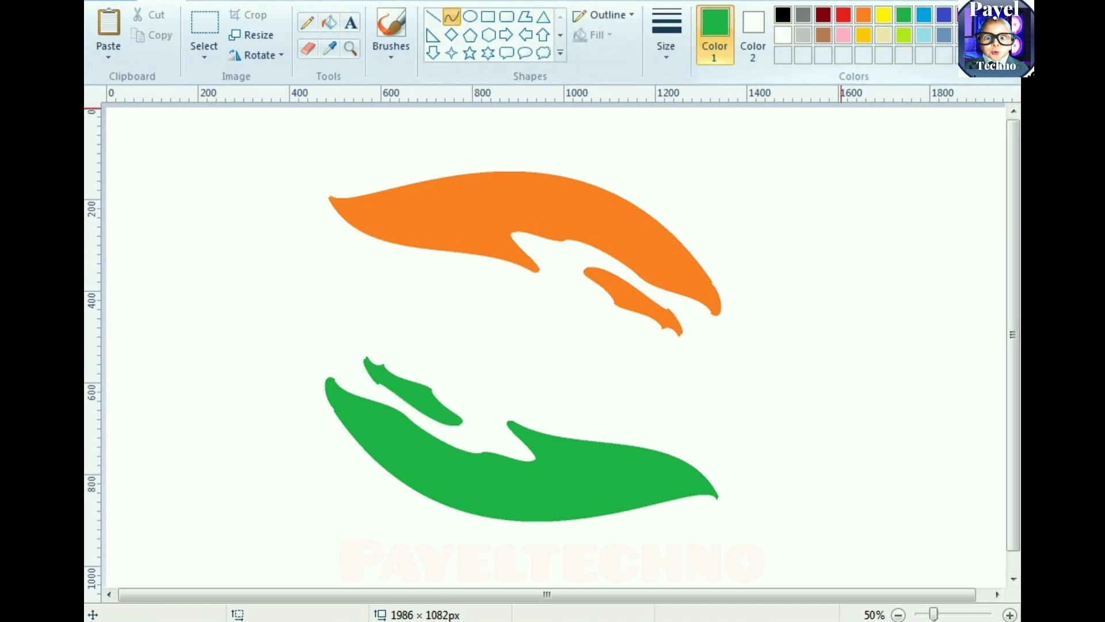
click(783, 14)
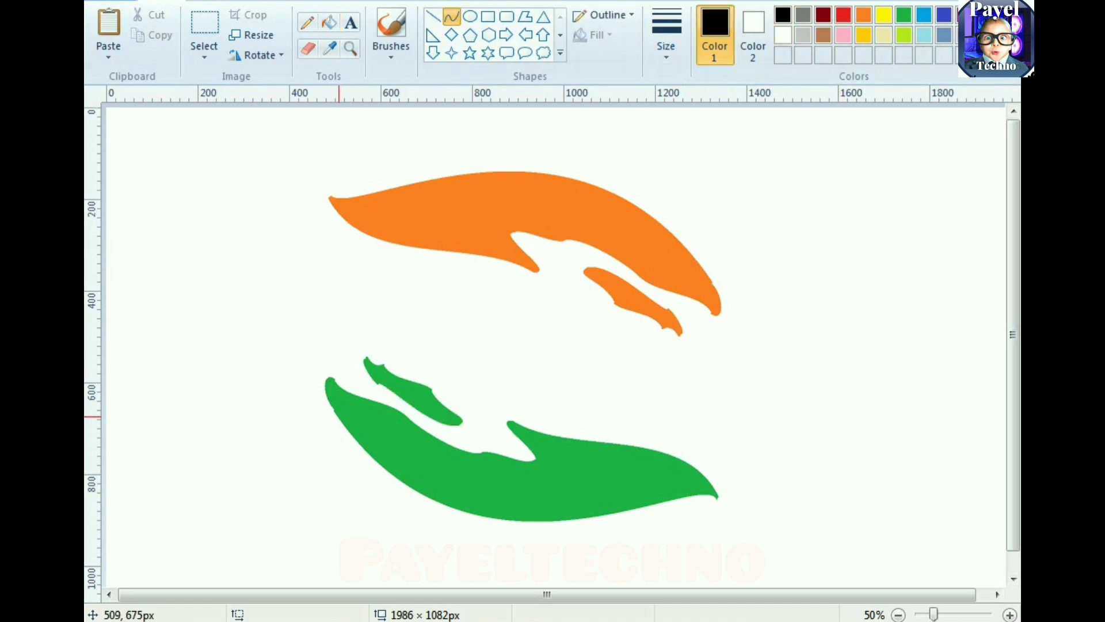
drag(338, 416, 711, 488)
drag(424, 436, 586, 513)
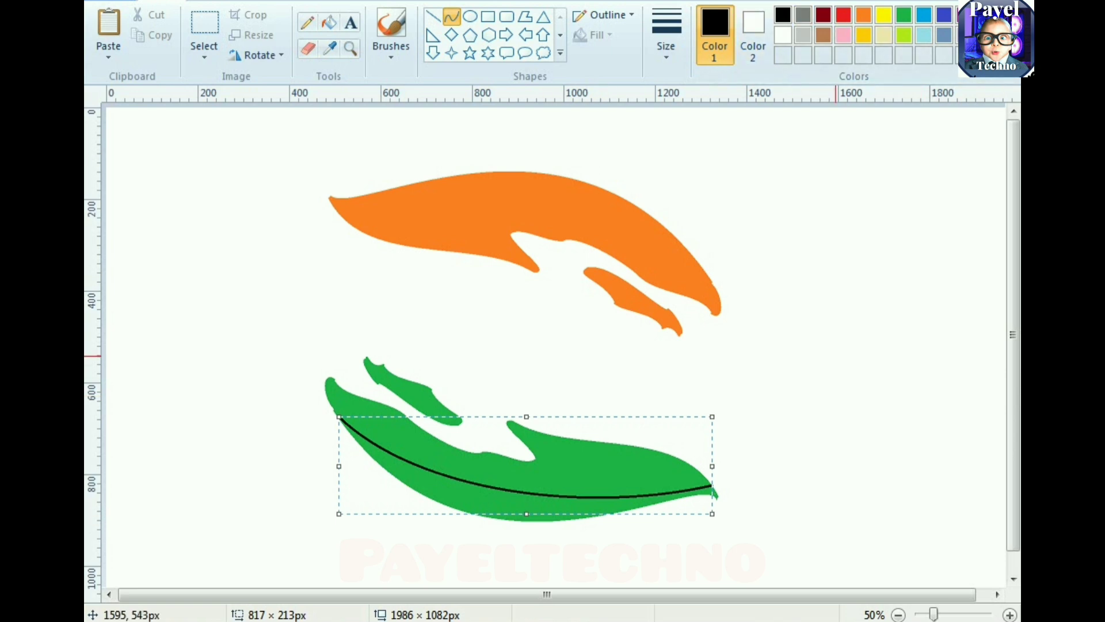
- Mix a darker green from the palette green with red 30, green 155, blue 67 as the drawing colour
click(990, 37)
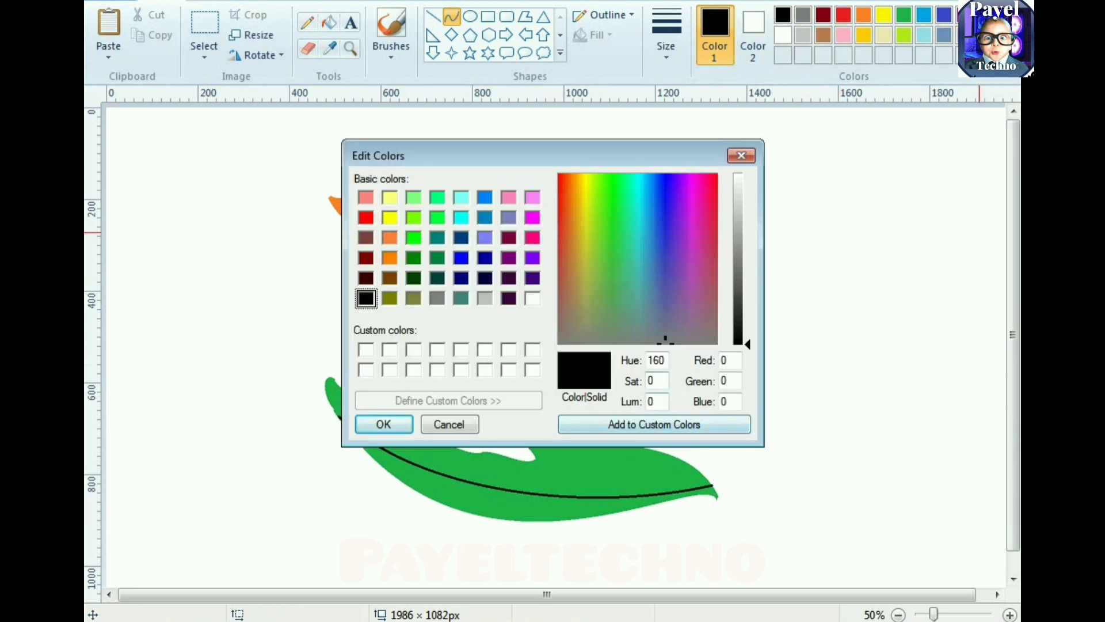
click(741, 155)
click(904, 14)
click(990, 38)
drag(403, 155, 575, 26)
mouse_move(919, 145)
mouse_down()
mouse_move(919, 127)
mouse_move(919, 153)
mouse_up()
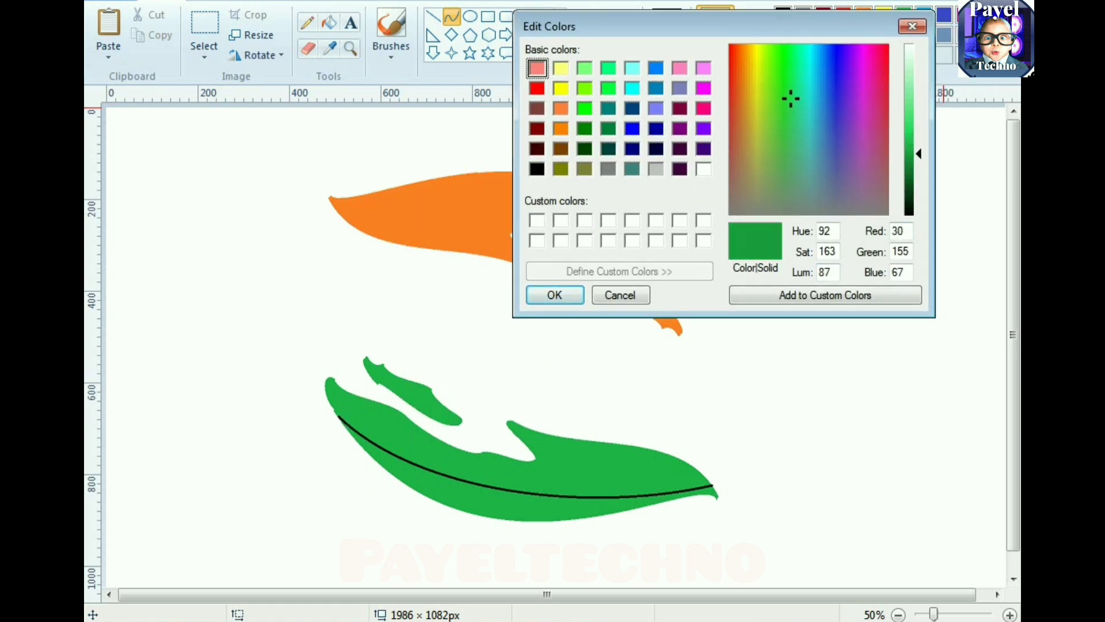
click(555, 294)
- Fill the area beneath the curve on the green hand, and the black curve itself, with the darker green
click(329, 22)
click(539, 504)
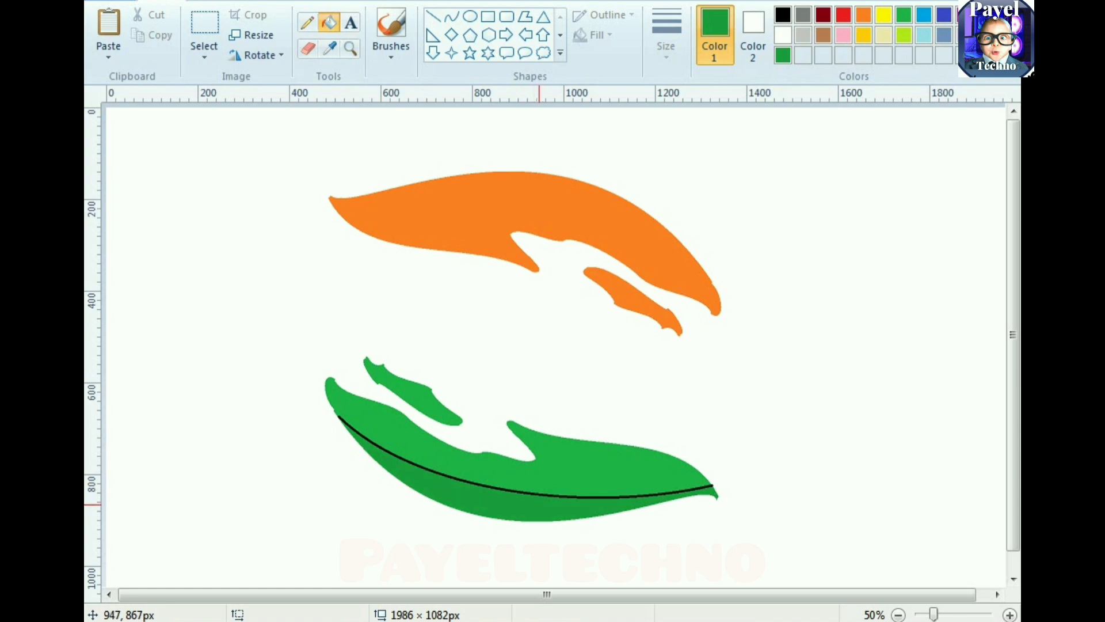
click(547, 496)
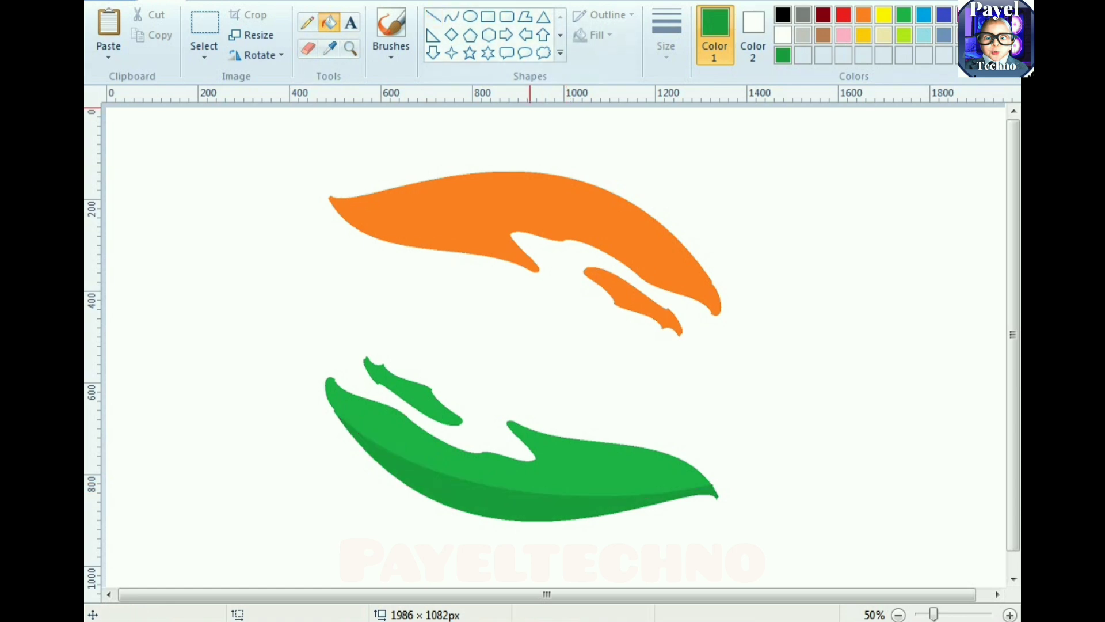
- Draw a black curve about 831 px wide along the orange hand, bent to follow its upper edge
click(451, 16)
click(783, 14)
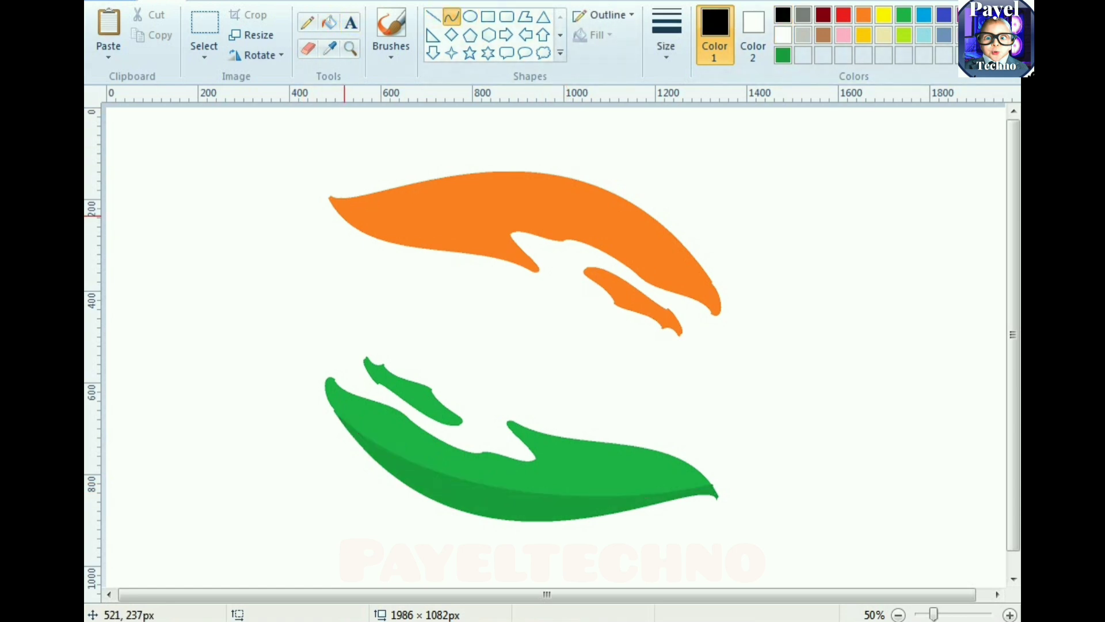
drag(340, 213, 718, 296)
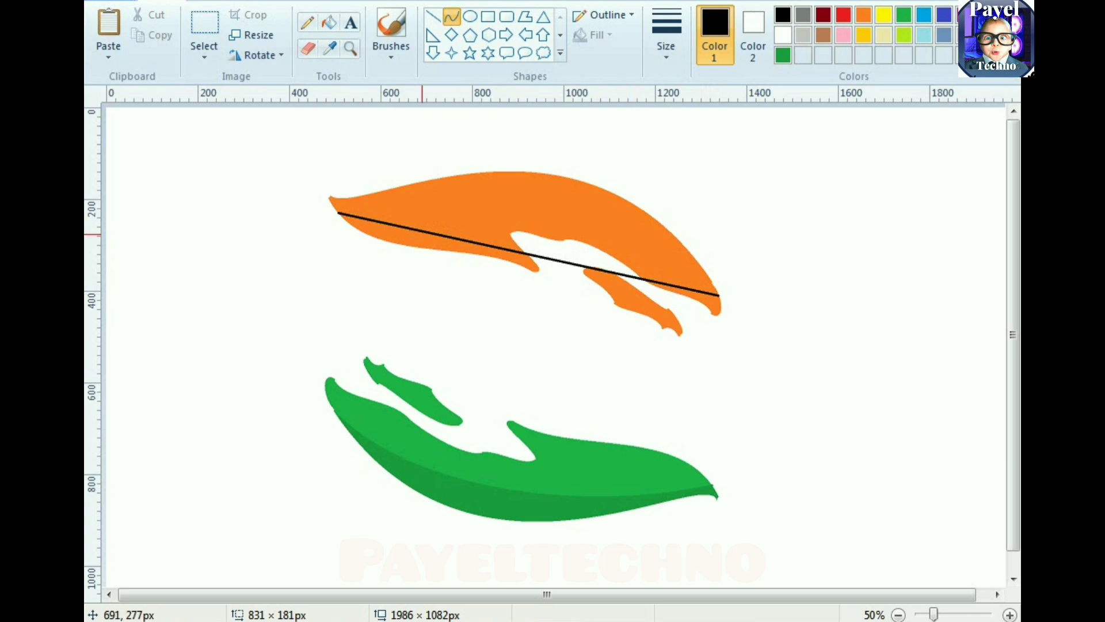
drag(423, 239, 482, 181)
drag(592, 241, 625, 190)
click(591, 139)
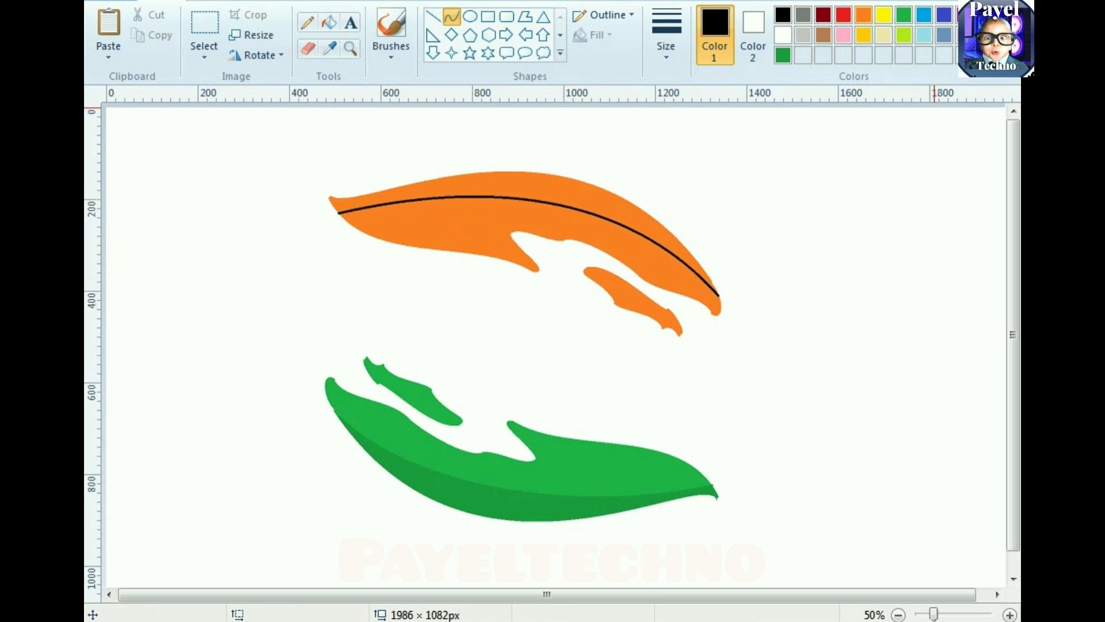
- Mix a darker shade of the palette orange and make it the drawing colour
click(863, 14)
click(1002, 34)
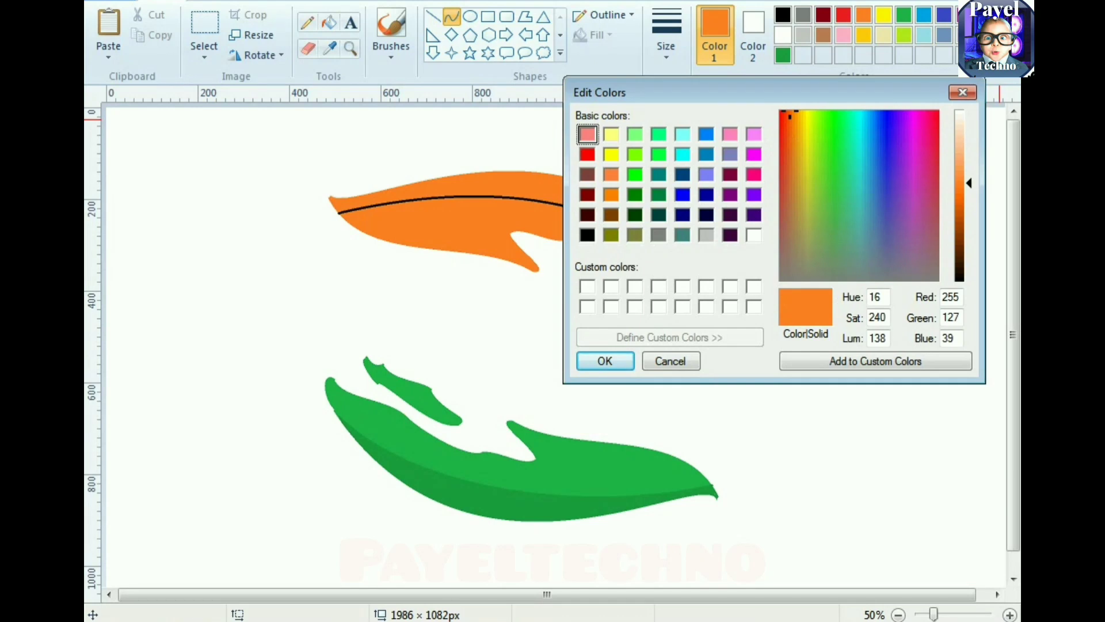
drag(969, 183, 969, 198)
click(605, 361)
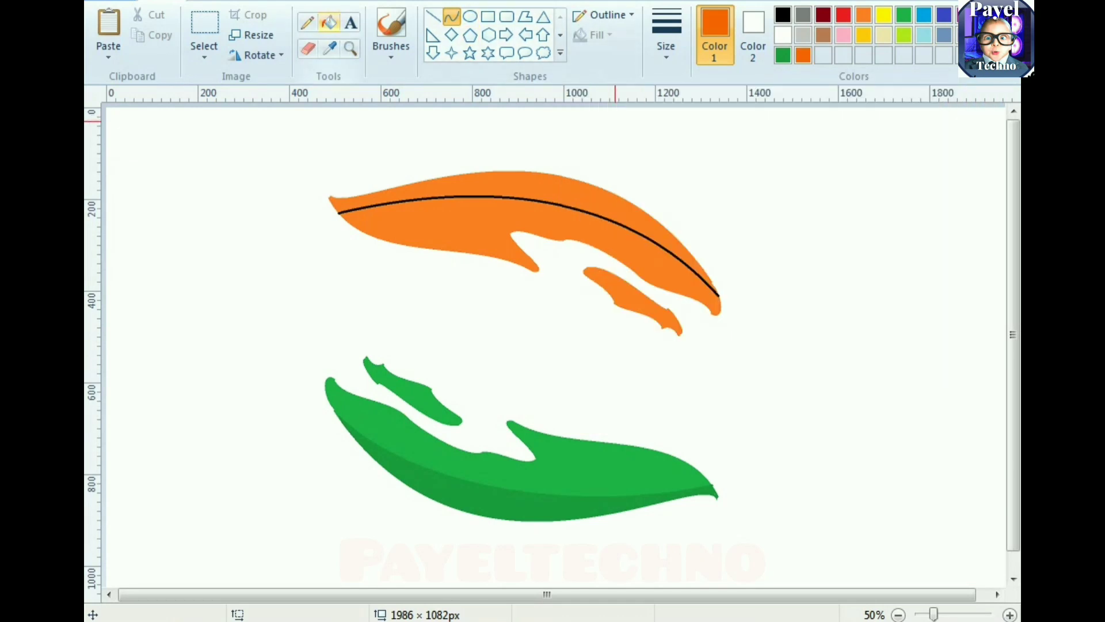
- Fill the area above the curve on the orange hand, and the black curve itself, with the darker orange
click(329, 22)
click(394, 200)
click(395, 202)
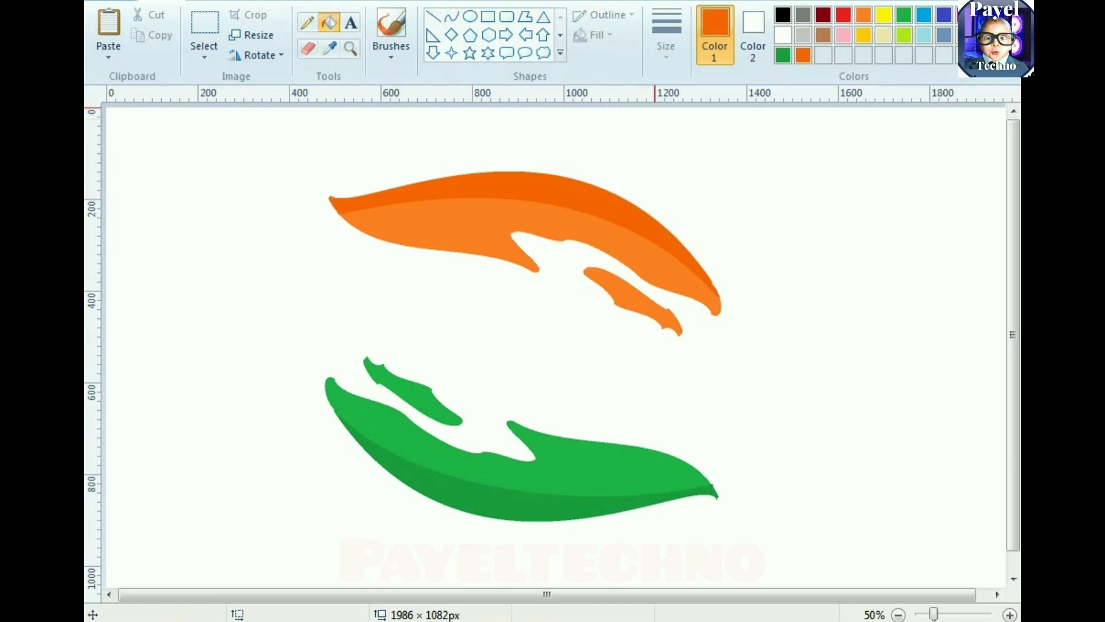
- Draw an indigo ellipse outline about 251 × 291 px and place it between the two hands
click(469, 16)
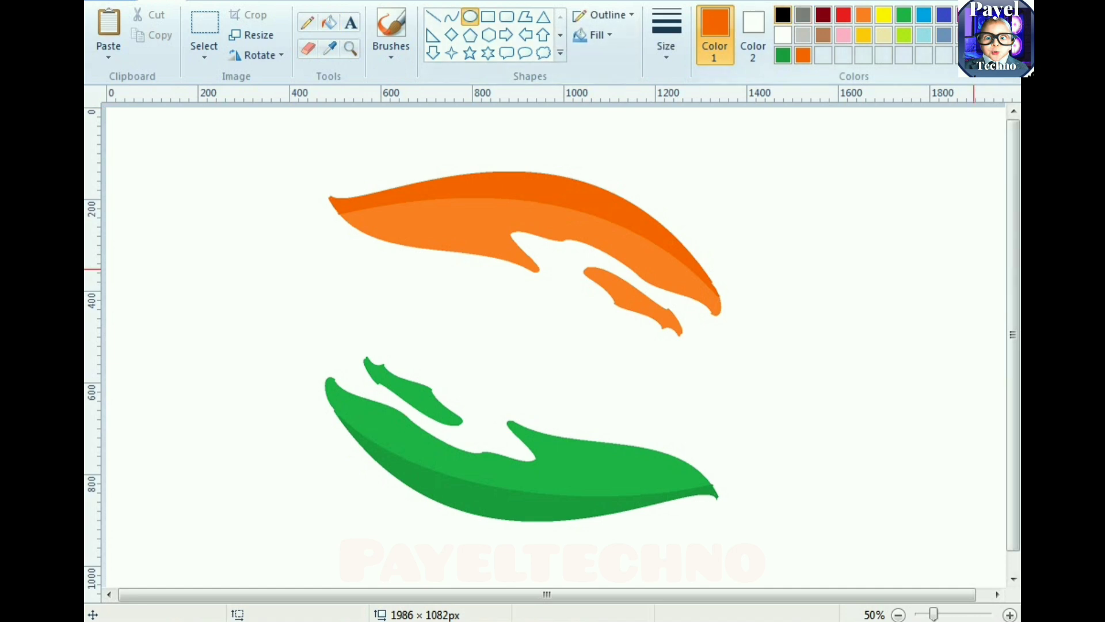
click(944, 15)
drag(787, 300, 902, 433)
drag(862, 393, 540, 376)
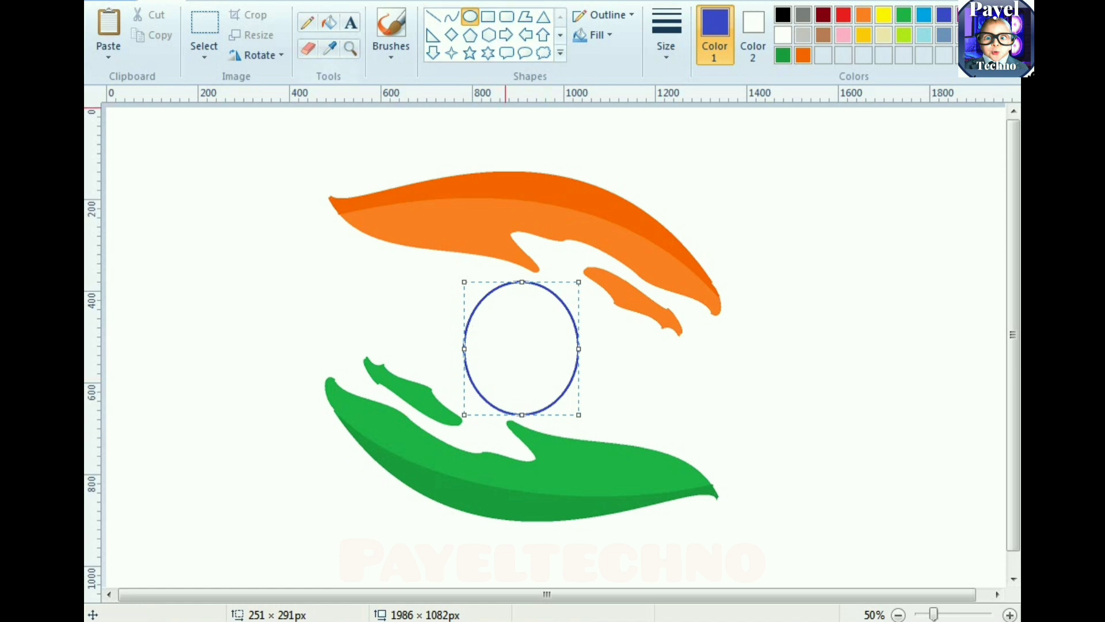
- Draw a vertical line about 293 px long and a horizontal line about 247 px long across the ellipse's centre
click(433, 16)
drag(525, 282, 521, 415)
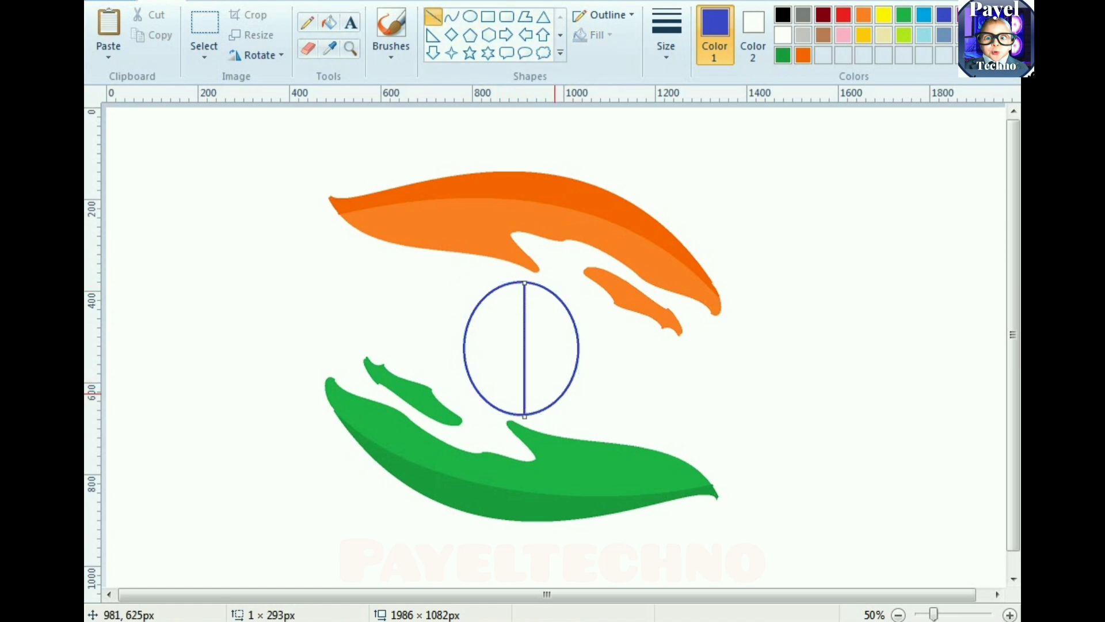
drag(464, 348, 578, 351)
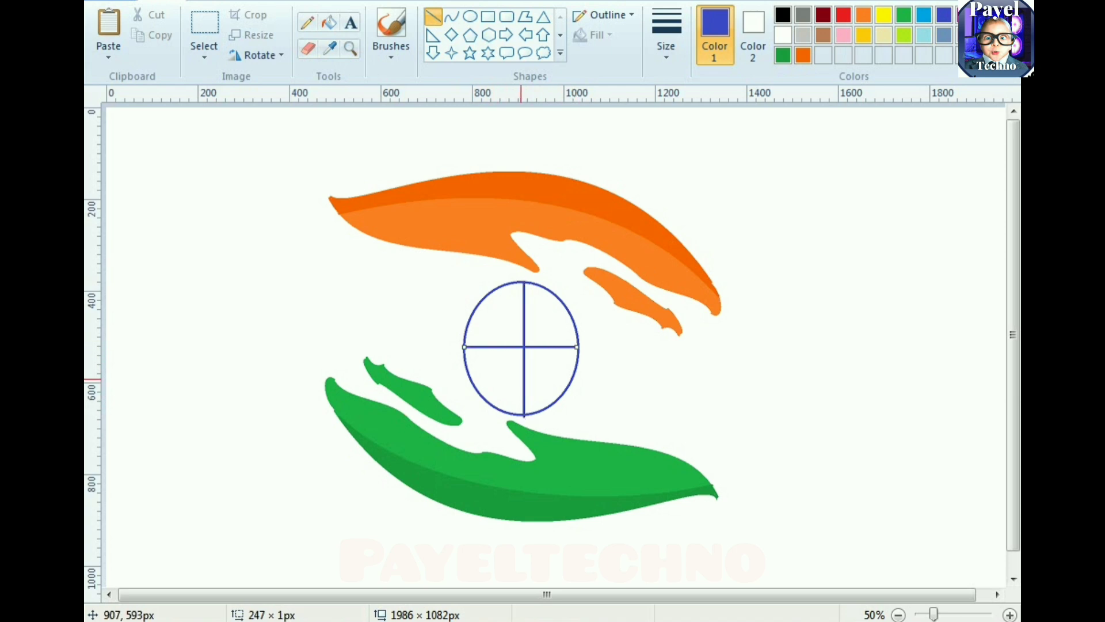
- Draw four evenly spread spokes from the ellipse's edge to its centre in the upper-left quarter
drag(468, 323, 523, 347)
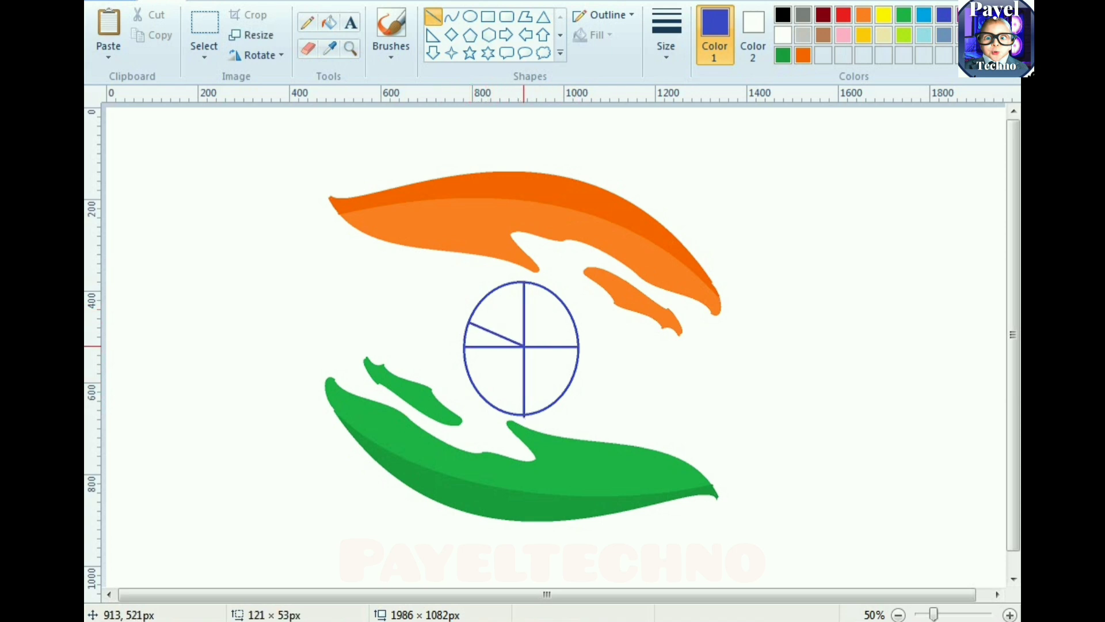
drag(480, 301, 522, 344)
click(475, 289)
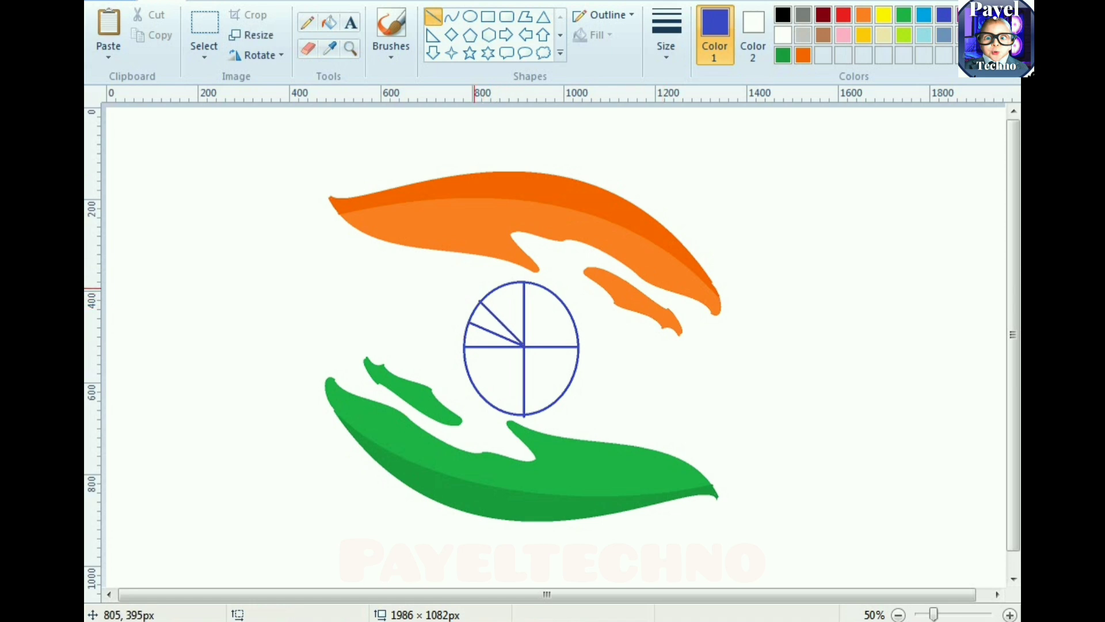
drag(494, 291, 524, 344)
drag(512, 283, 523, 340)
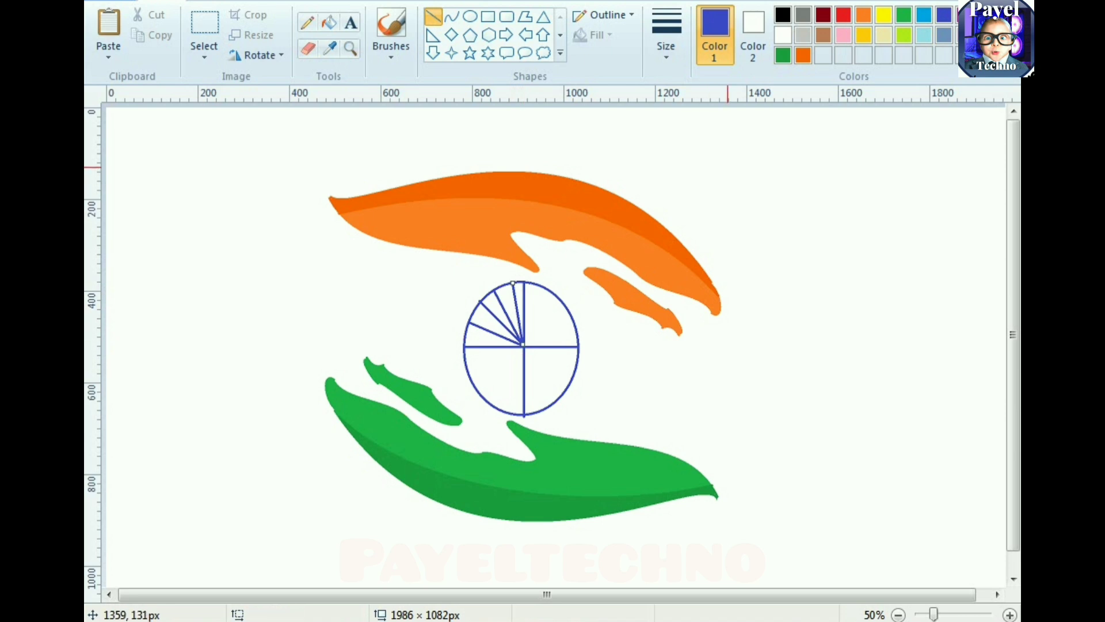
- Cut out the wheel's upper-left quarter, about 223 × 157 px, and erase the rest of the wheel
click(204, 26)
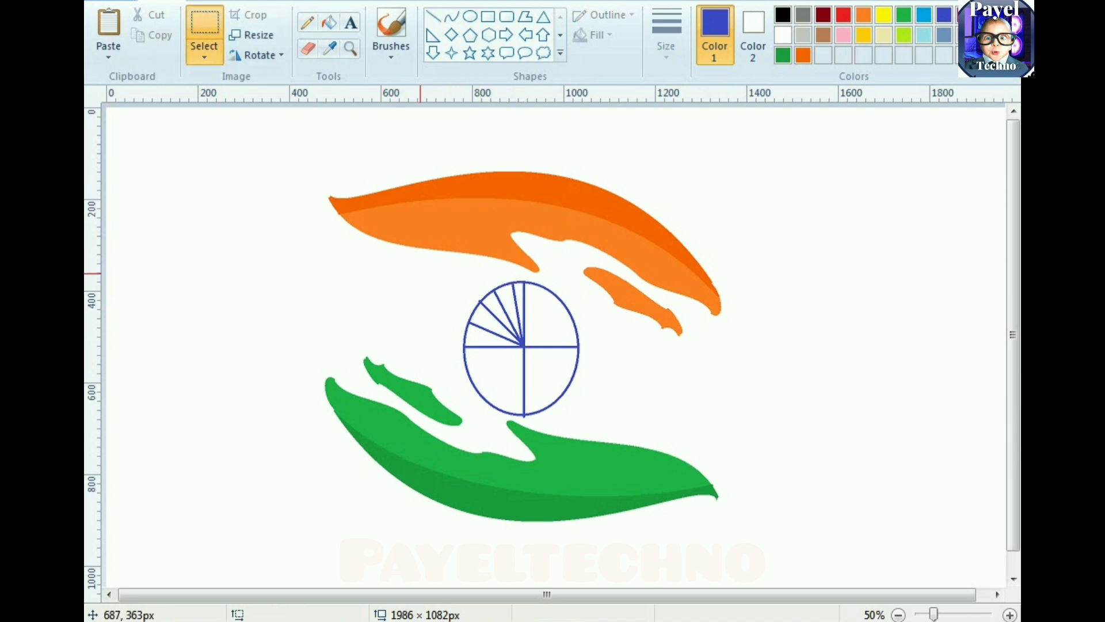
drag(407, 261, 529, 347)
click(349, 273)
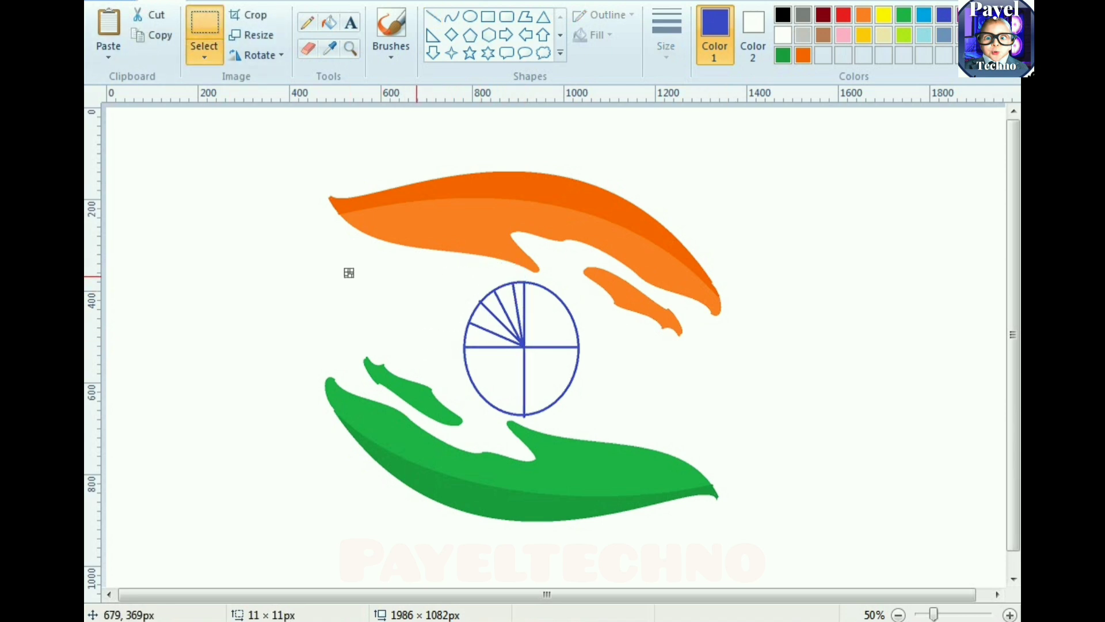
drag(422, 278, 524, 348)
key(Delete)
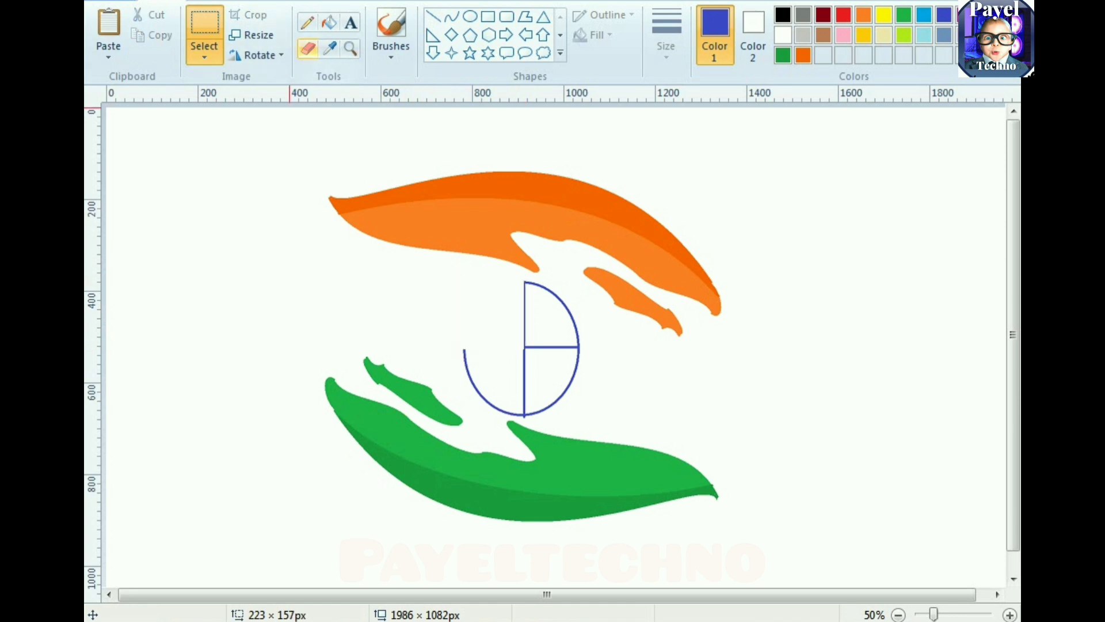
click(308, 48)
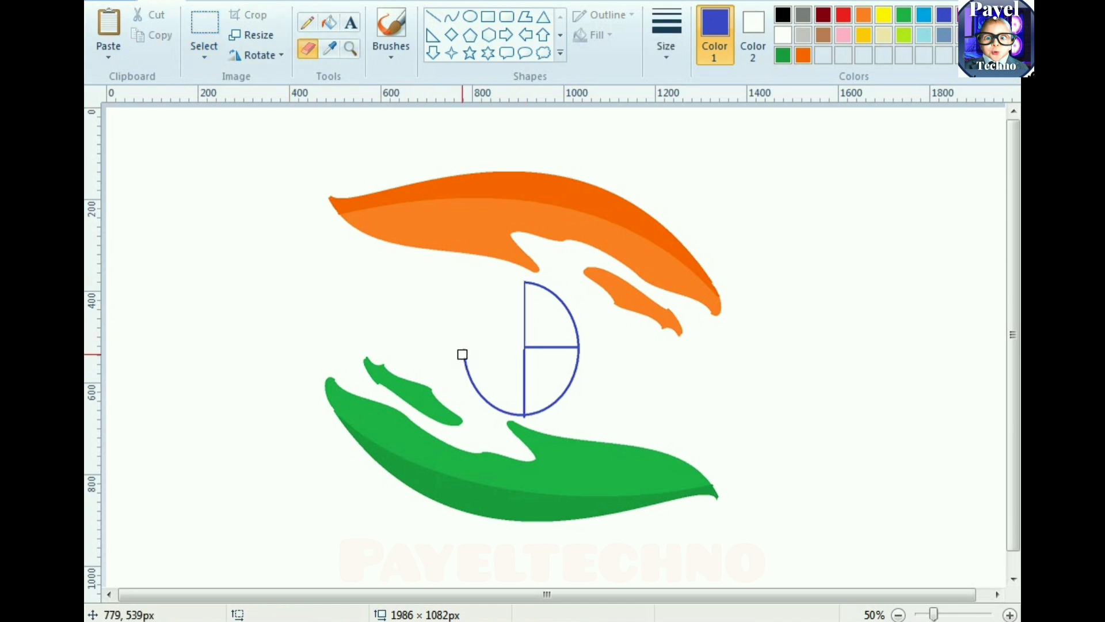
mouse_move(462, 355)
mouse_down()
mouse_move(497, 407)
mouse_move(522, 411)
mouse_move(533, 299)
mouse_move(523, 311)
mouse_move(560, 301)
mouse_move(561, 389)
mouse_move(527, 411)
mouse_move(538, 346)
mouse_move(521, 321)
mouse_up()
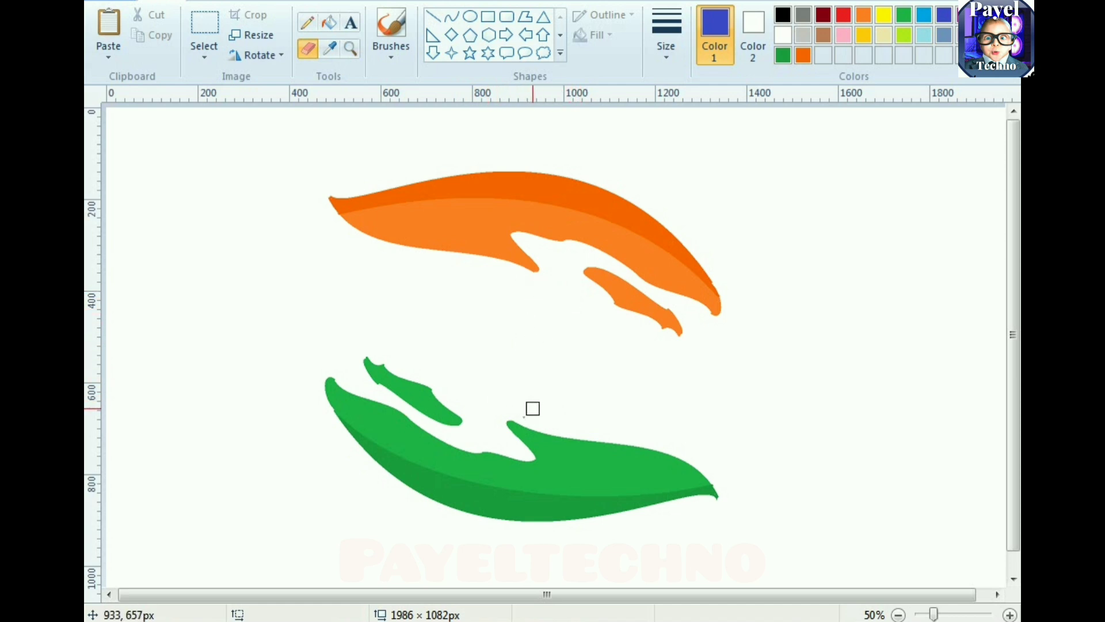
- Build a half wheel between the hands from the pasted quarter and a horizontally flipped copy of it
click(109, 26)
drag(185, 149, 465, 317)
click(256, 55)
drag(312, 244, 526, 333)
click(288, 158)
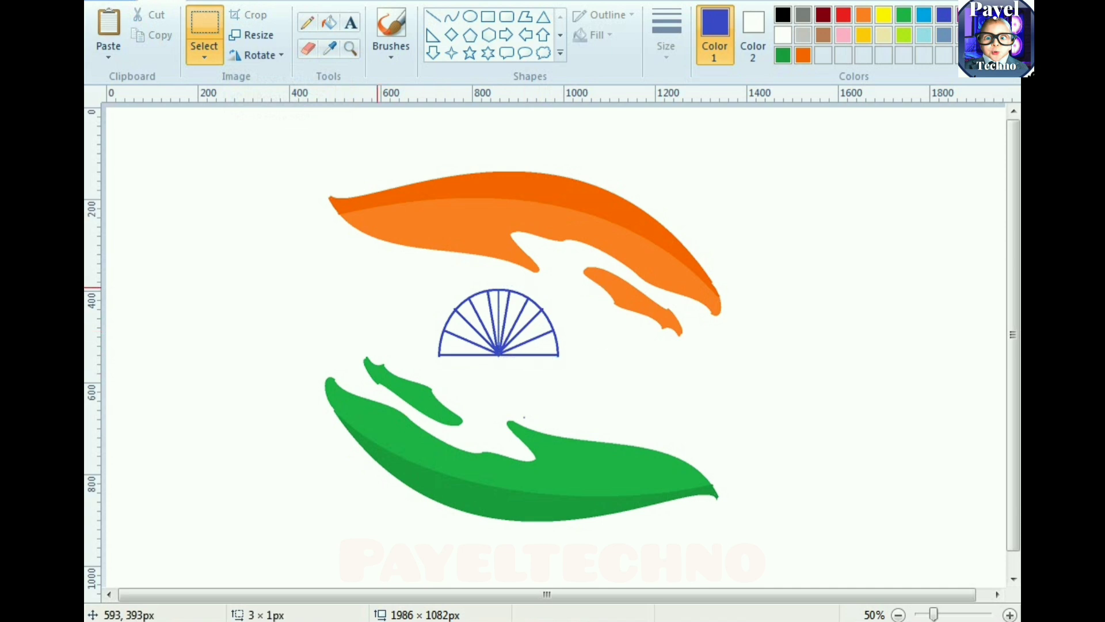
- Move the half wheel to the blank area beside the orange hand and paste a copy of it below
drag(554, 366, 573, 380)
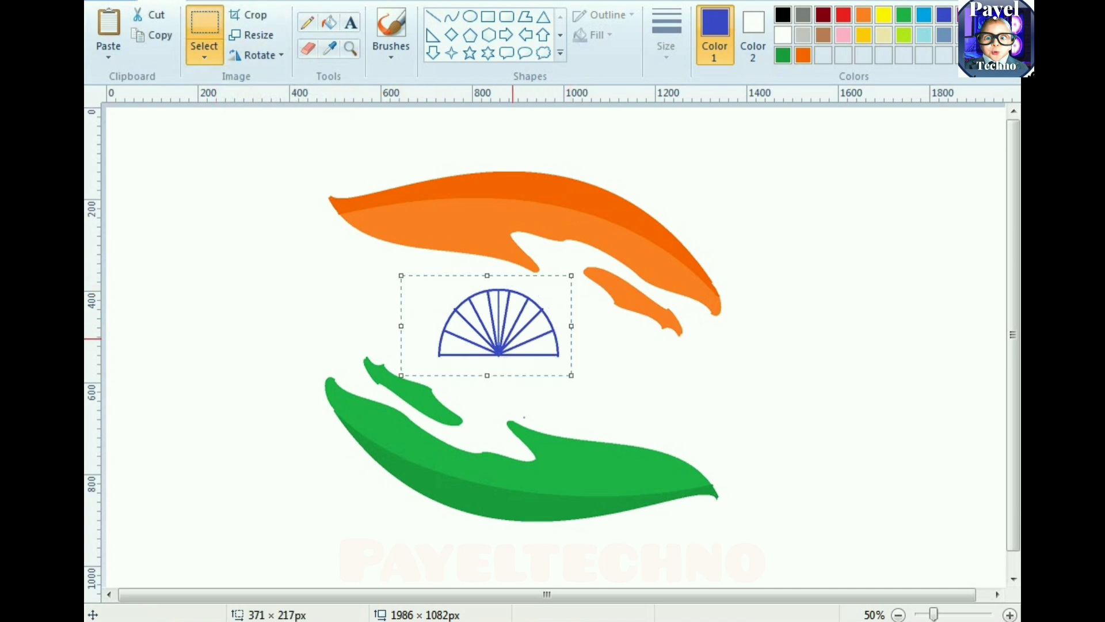
drag(518, 339, 851, 262)
key(ctrl+c)
key(ctrl+v)
drag(273, 147, 904, 369)
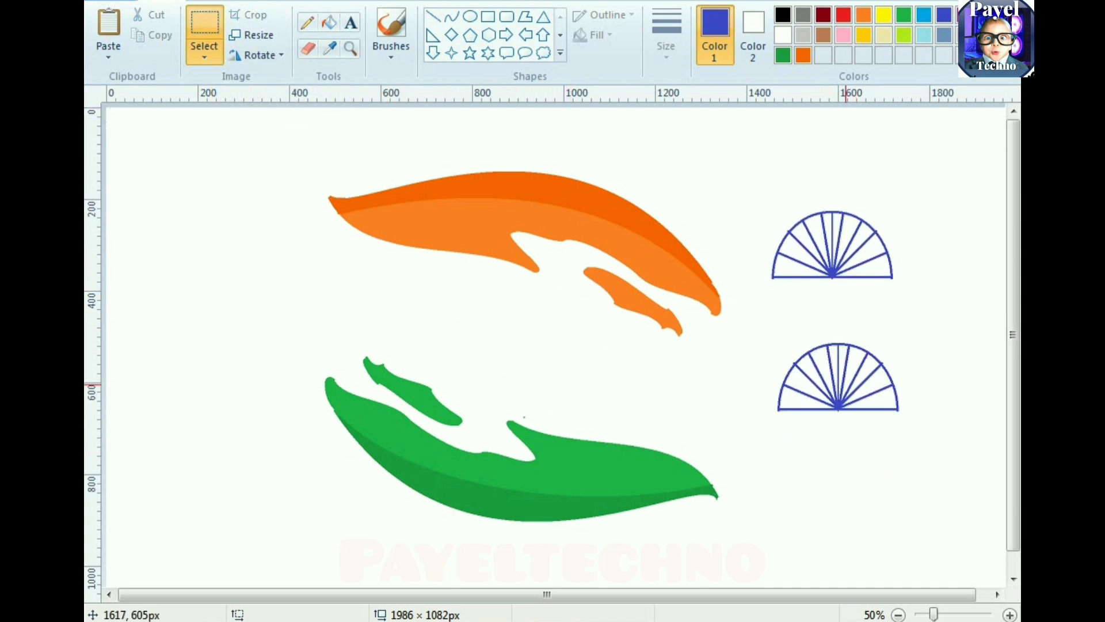
- Flip the lower half wheel vertically and join it beneath the upper half to form a full wheel
click(260, 54)
click(271, 136)
drag(830, 398, 829, 325)
- Move the complete spoked wheel into the space between the orange and green hands
drag(750, 211, 481, 318)
key(ctrl+z)
drag(738, 183, 584, 429)
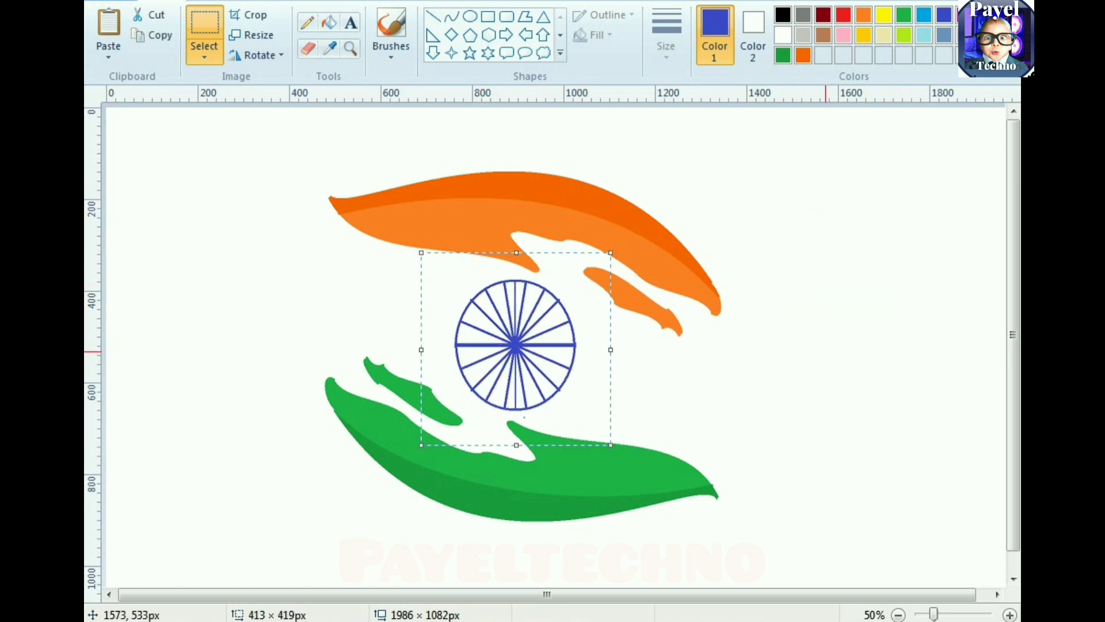
click(826, 351)
- Try to draw an indigo ellipse about 105 × 111 px around the wheel's hub
click(470, 16)
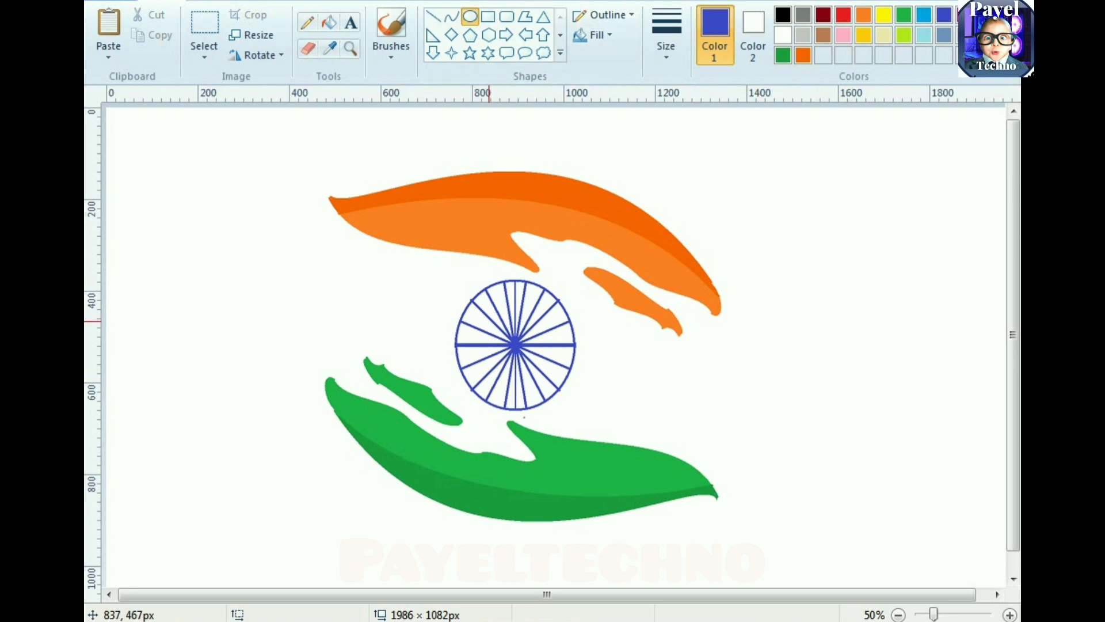
drag(489, 322, 536, 372)
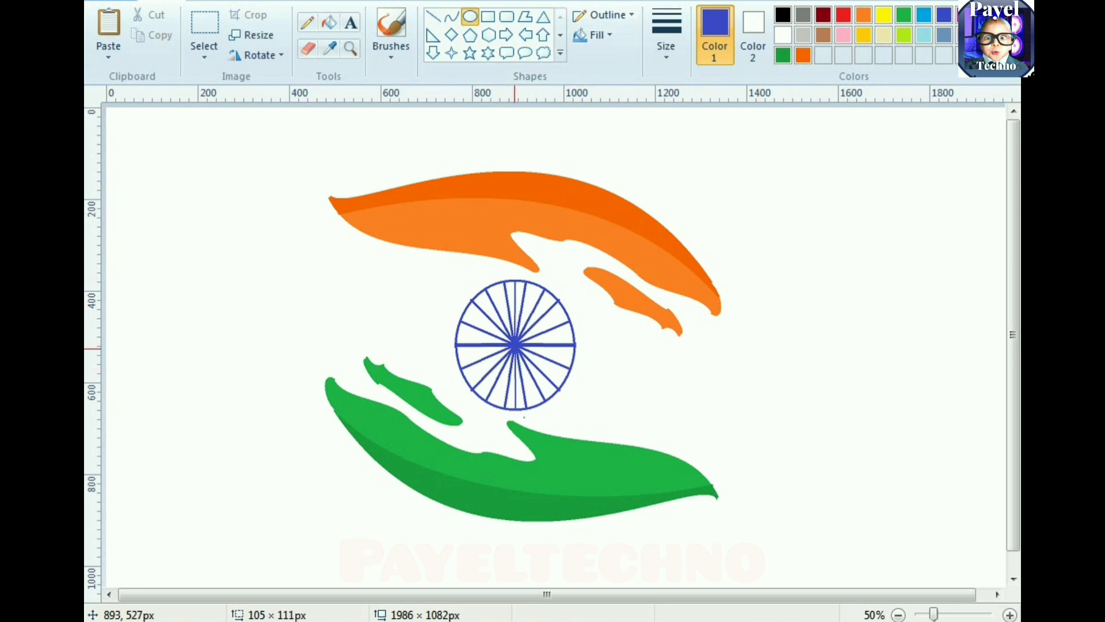
- Paint a short slanting indigo brush stroke in the blank area beside the orange hand
click(391, 29)
drag(812, 215, 856, 244)
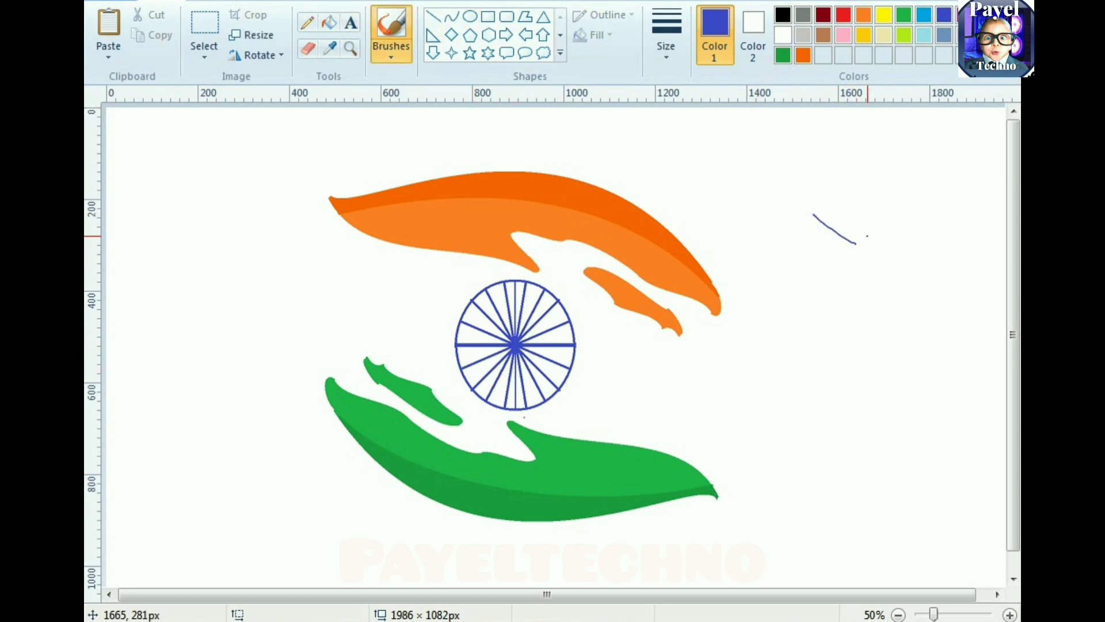